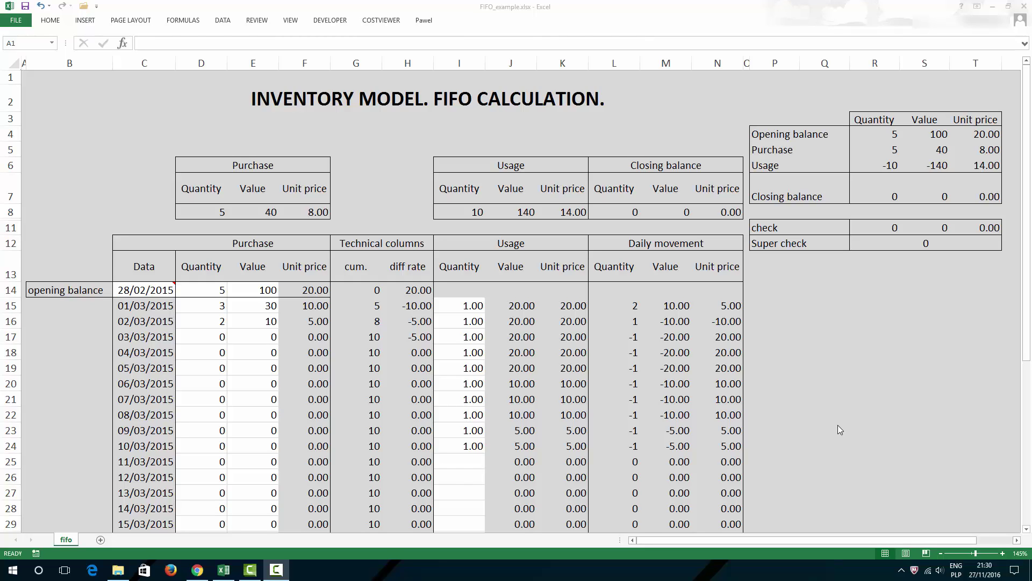
Review the FIFO value, unit price and total formulas across columns D, F, I, J, K and R–T
drag(455, 304, 471, 444)
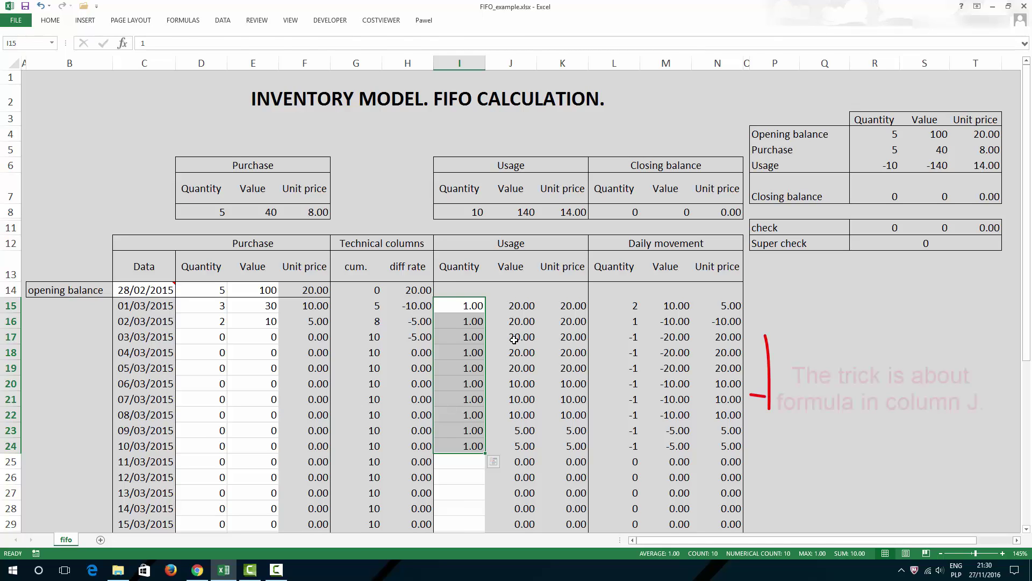
click(521, 307)
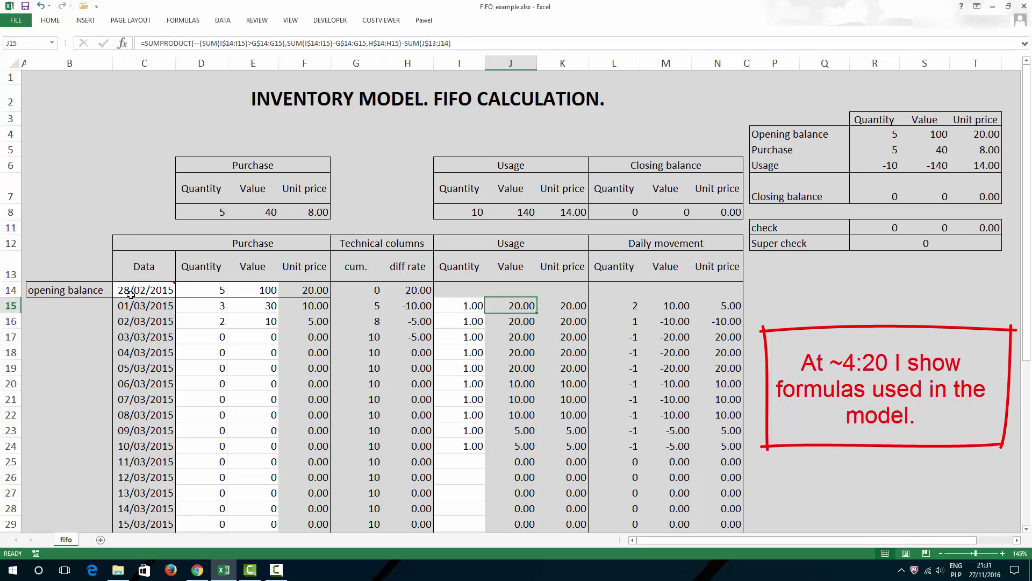
drag(215, 292, 198, 321)
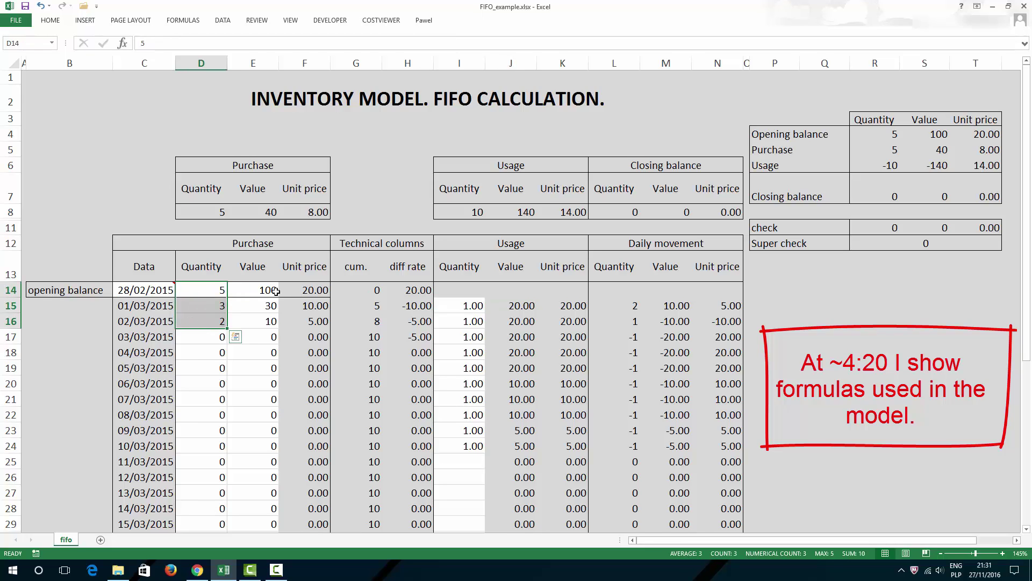
click(298, 289)
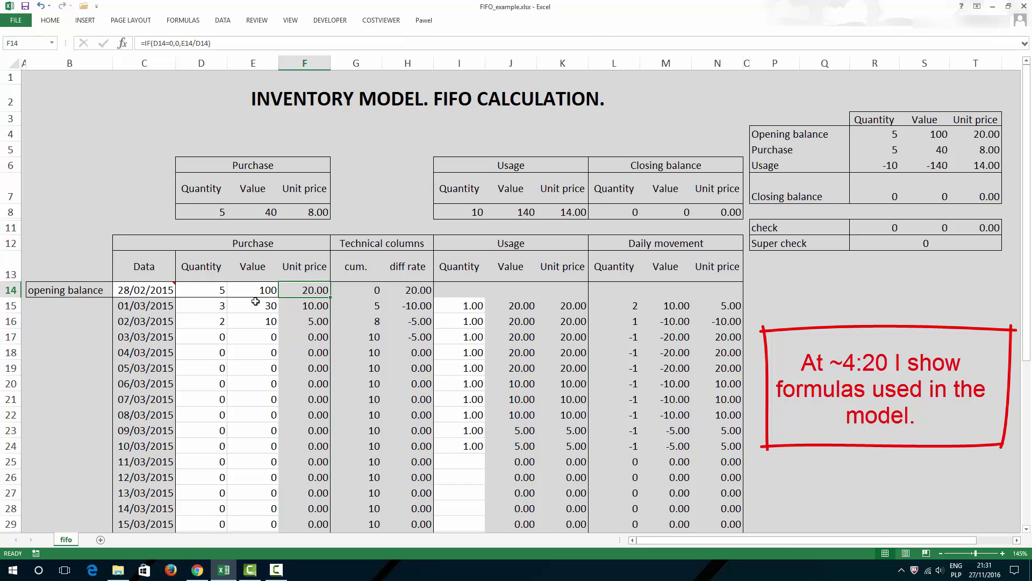
click(312, 318)
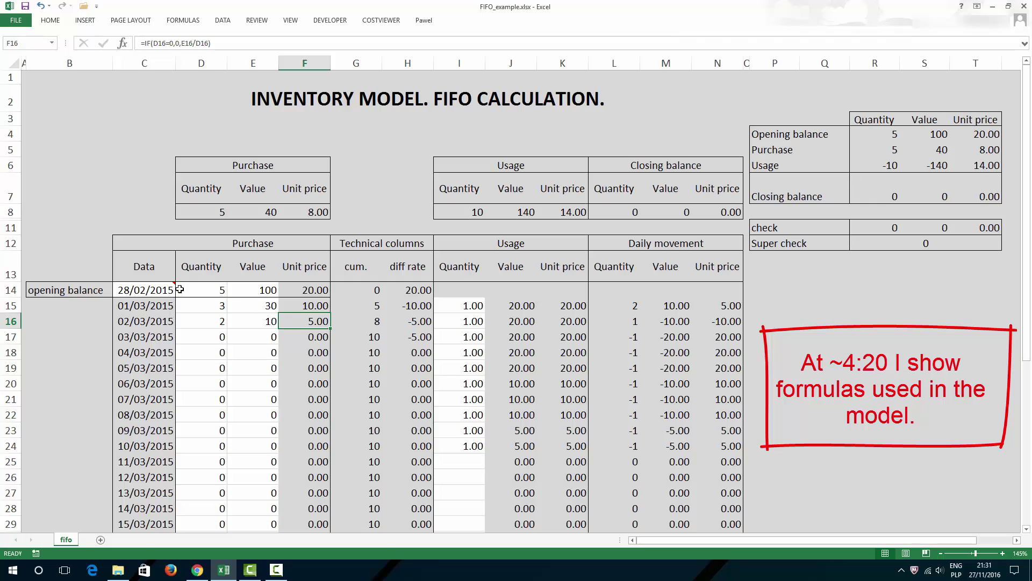
drag(191, 289, 297, 289)
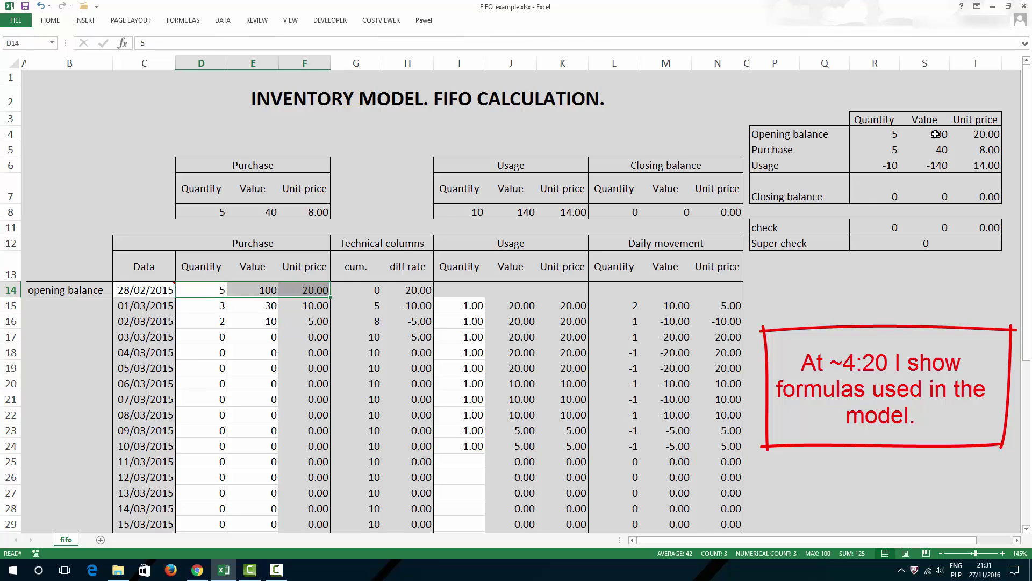
drag(894, 135, 971, 133)
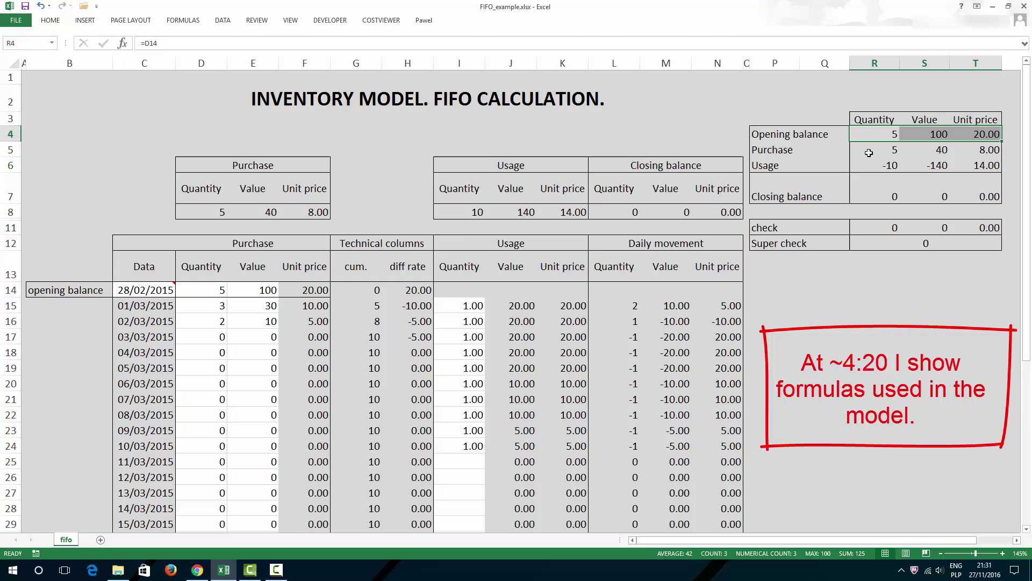
drag(214, 311, 209, 322)
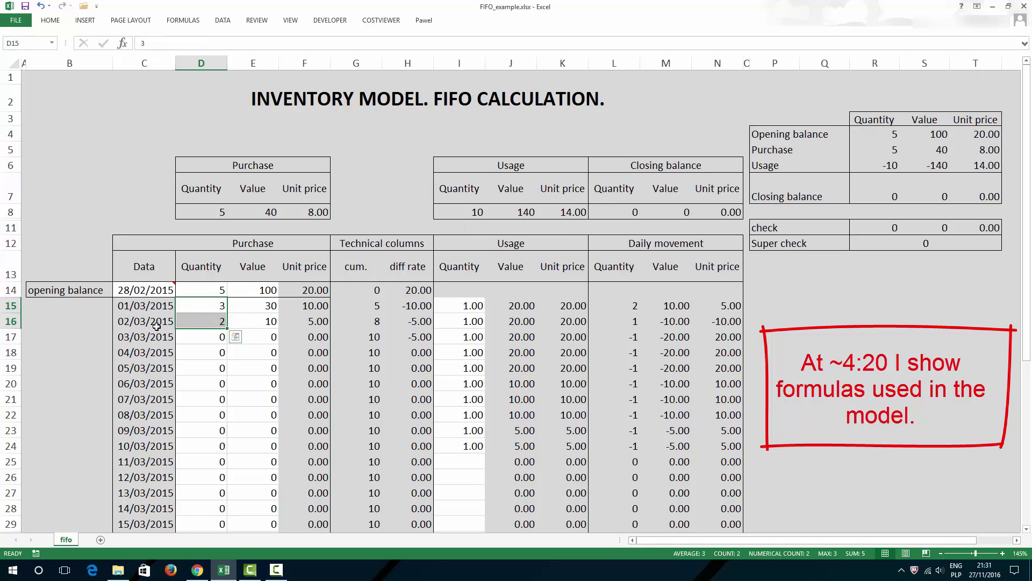
click(875, 148)
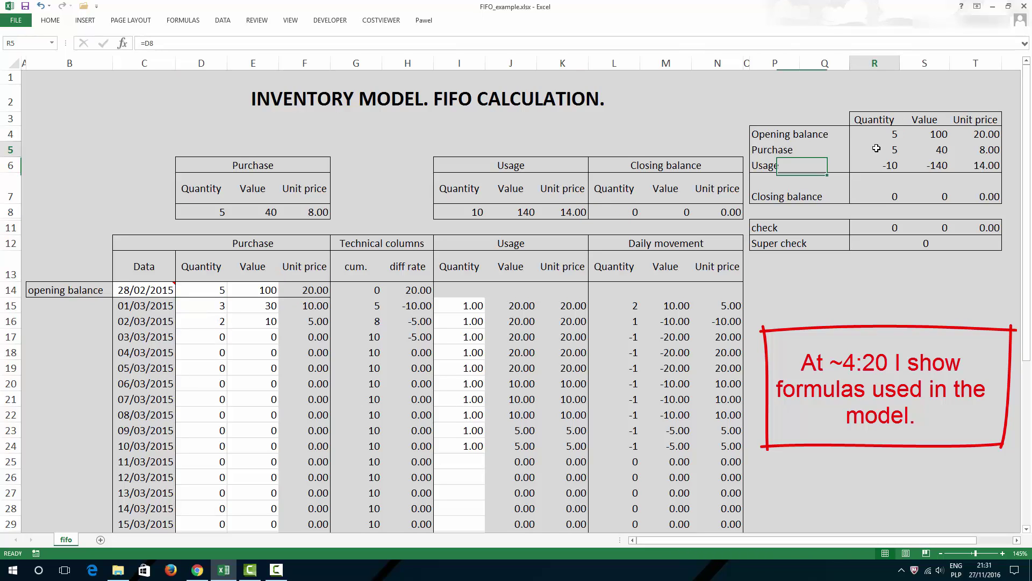
drag(464, 308, 473, 445)
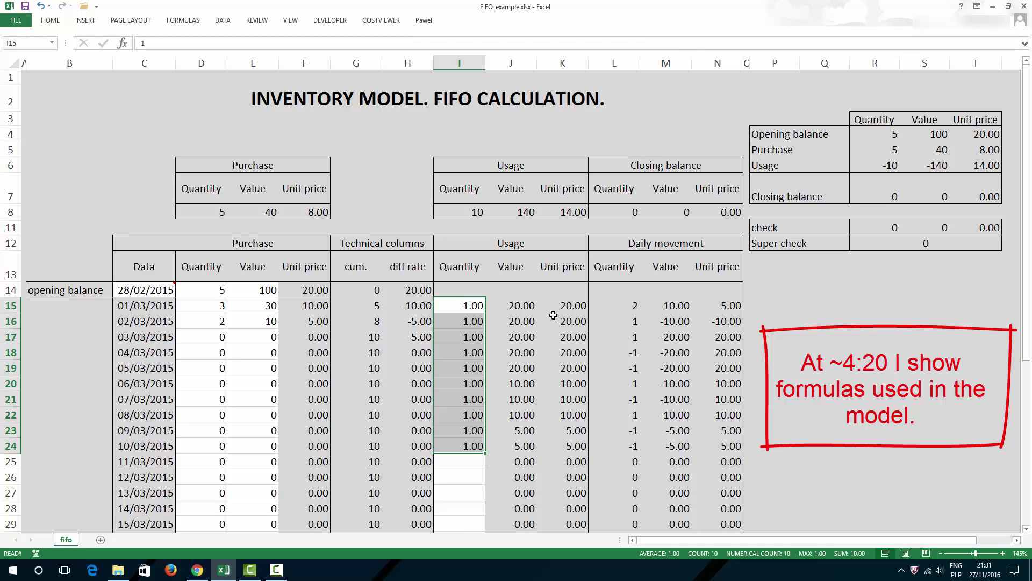
drag(561, 304, 562, 446)
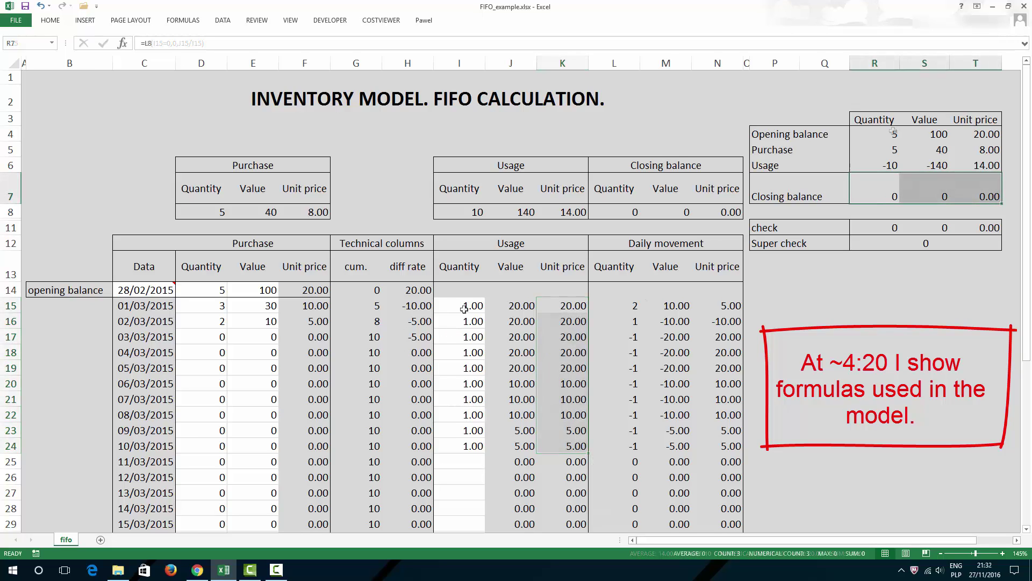
Clear the 02/03 to 10/03 usage quantities in I16:I24, returning to I15
click(469, 305)
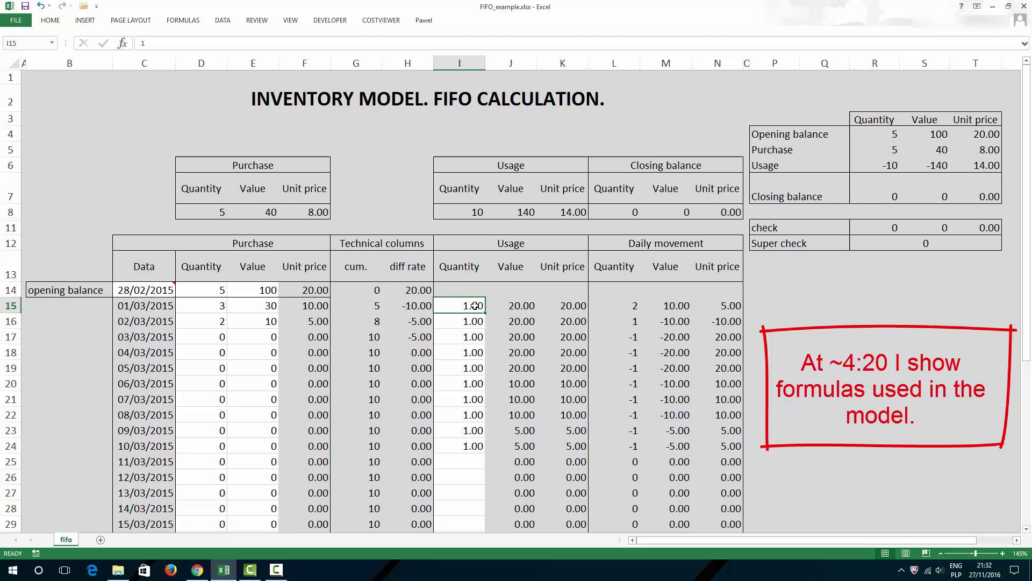
drag(457, 322, 462, 442)
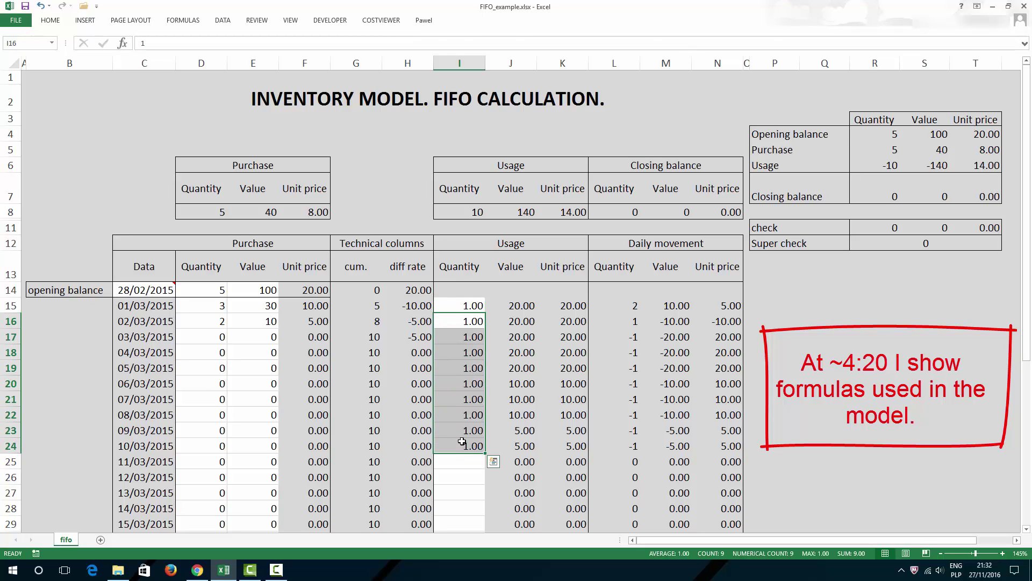
key(Delete)
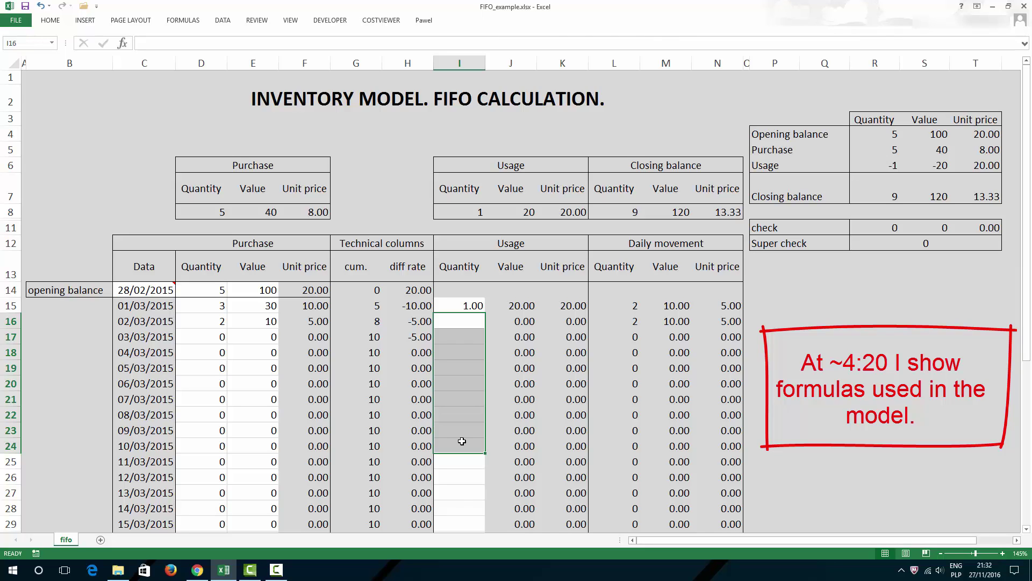
key(Up)
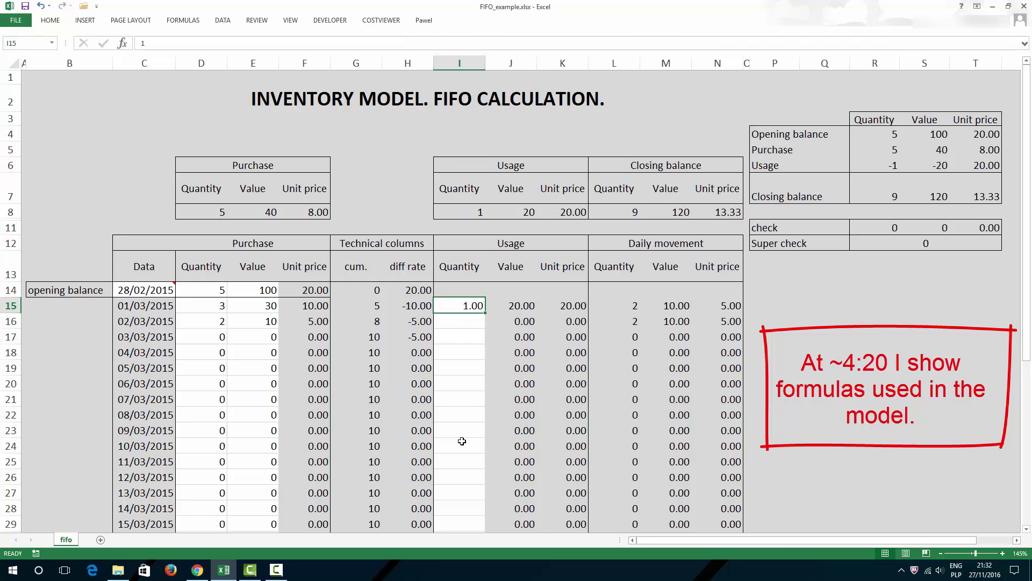
Enter 6 as the 01/03 usage in I15 and check the K15 and J15 formulas
text(6)
key(Return)
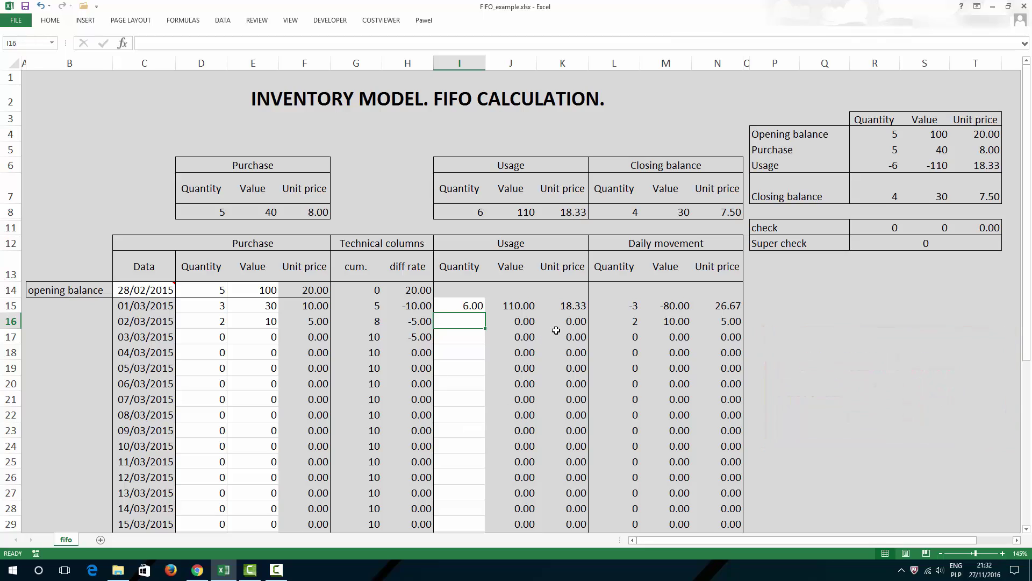
click(568, 305)
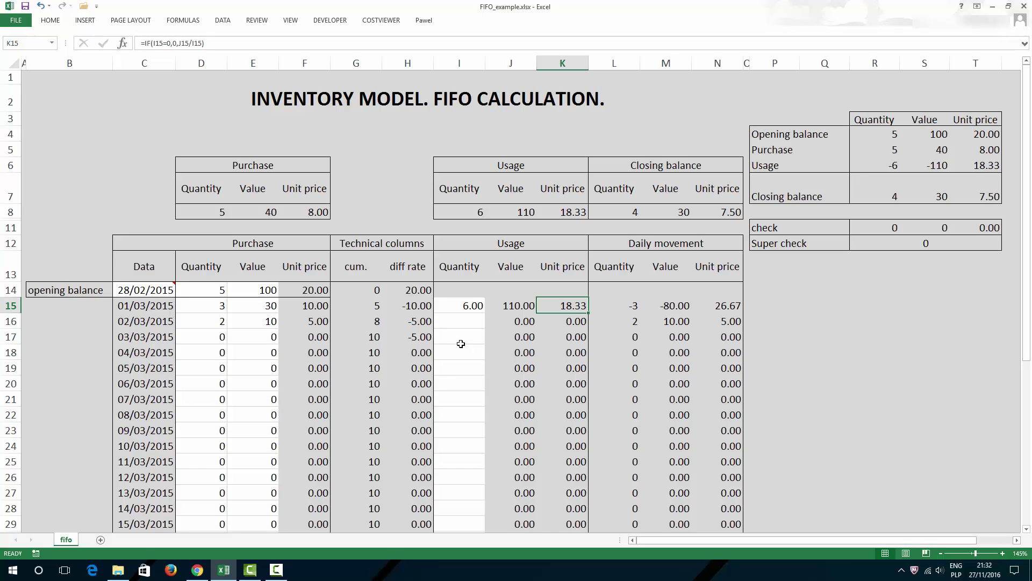
click(453, 305)
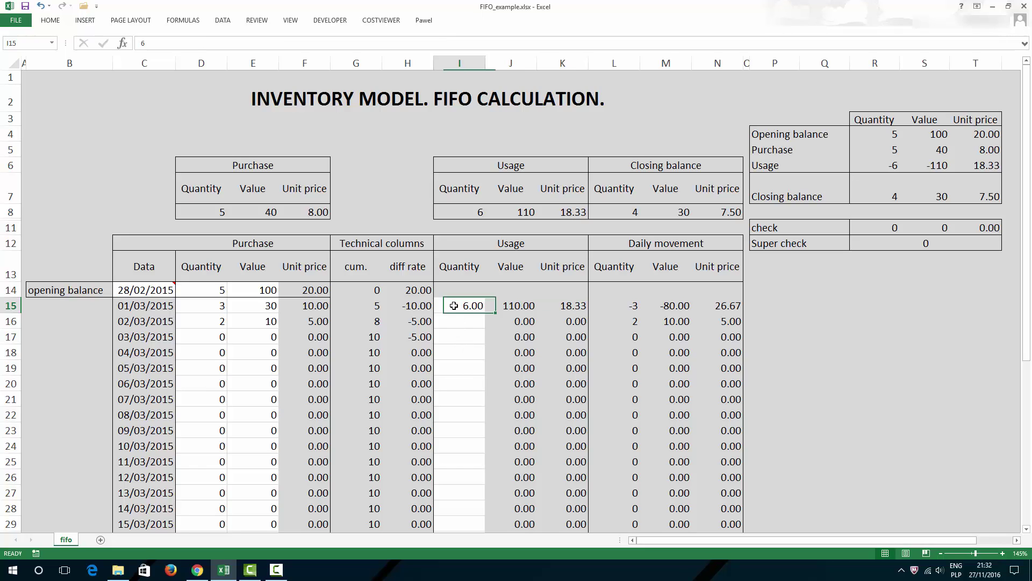
click(502, 306)
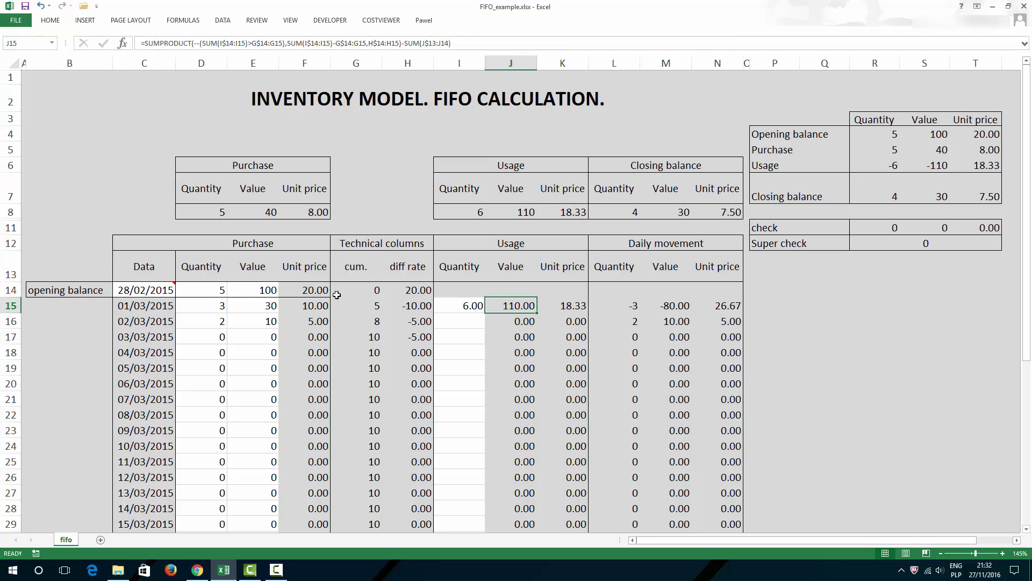
click(472, 304)
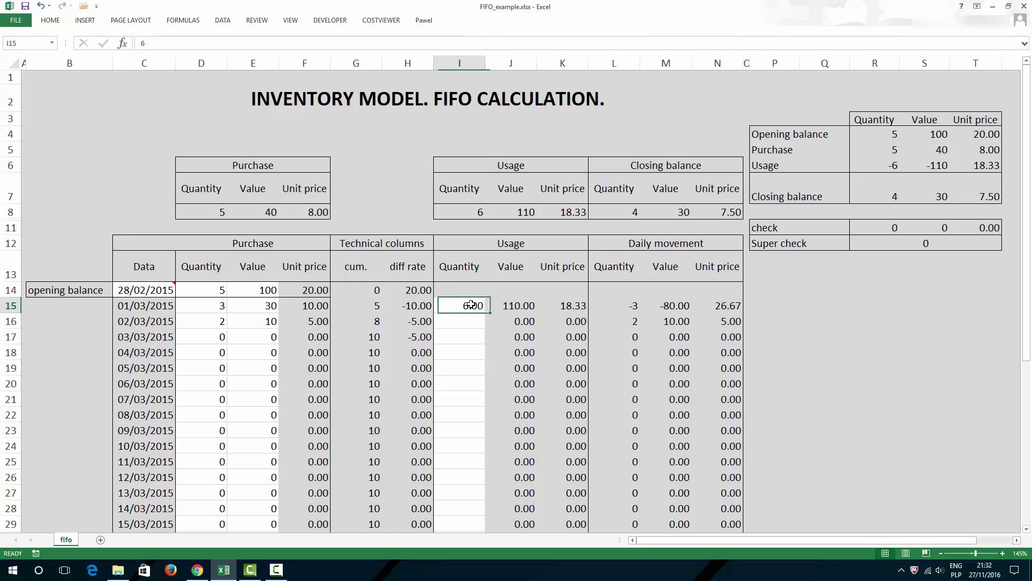
Check the recalculated D14, D15, F15, F14 and J15 values against the new usage
click(212, 292)
click(207, 305)
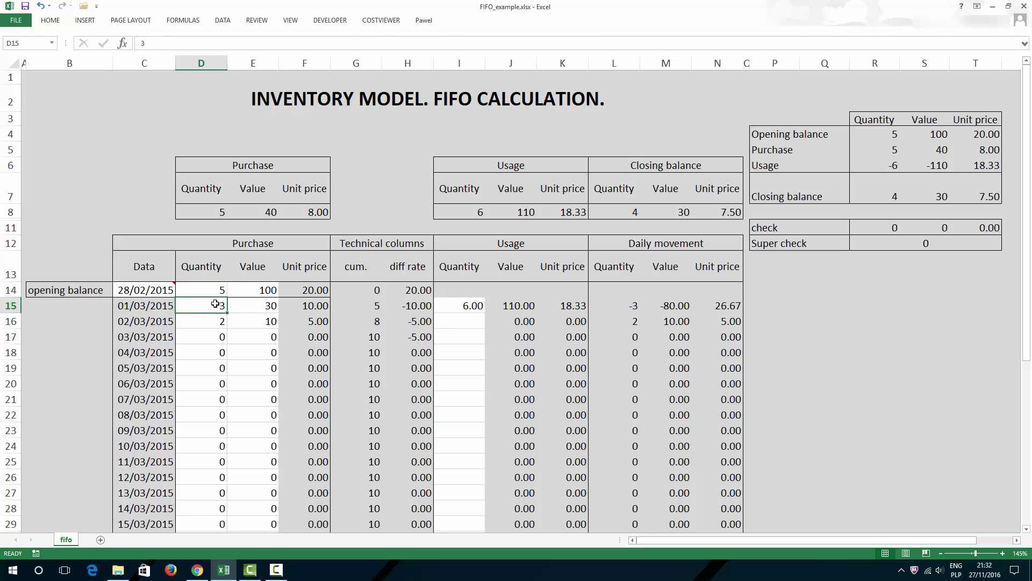
click(304, 307)
click(213, 289)
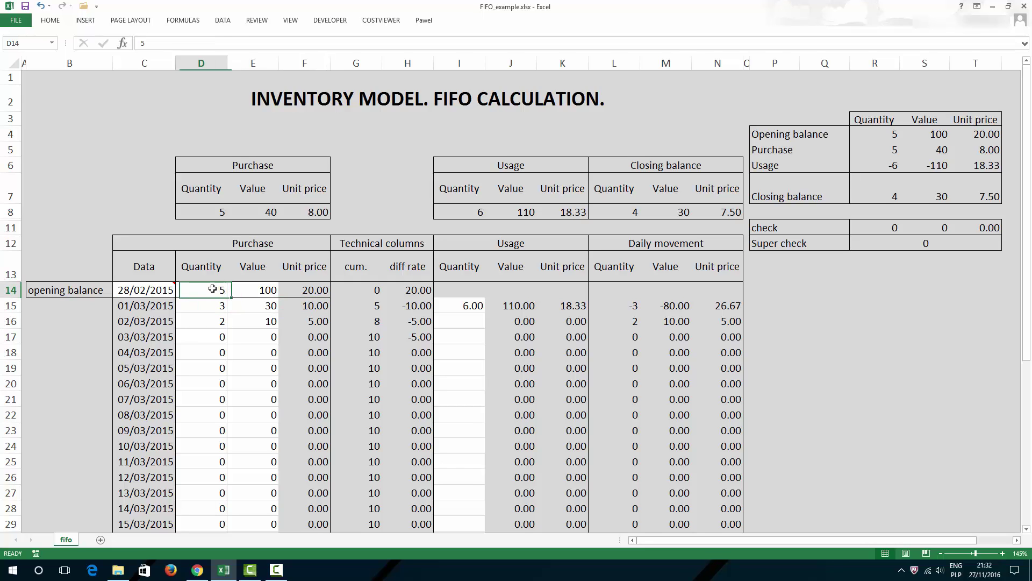
click(300, 290)
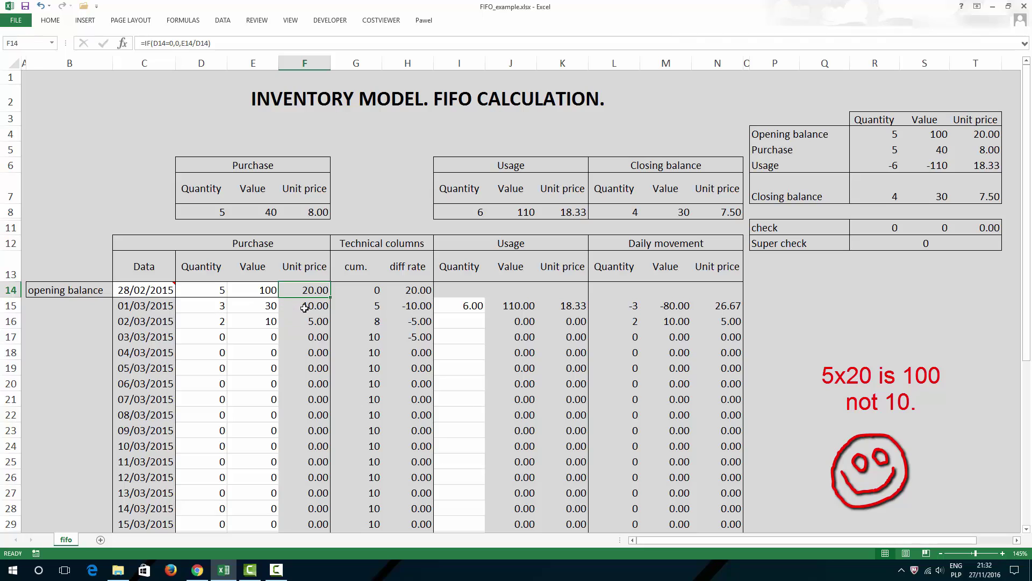
click(513, 307)
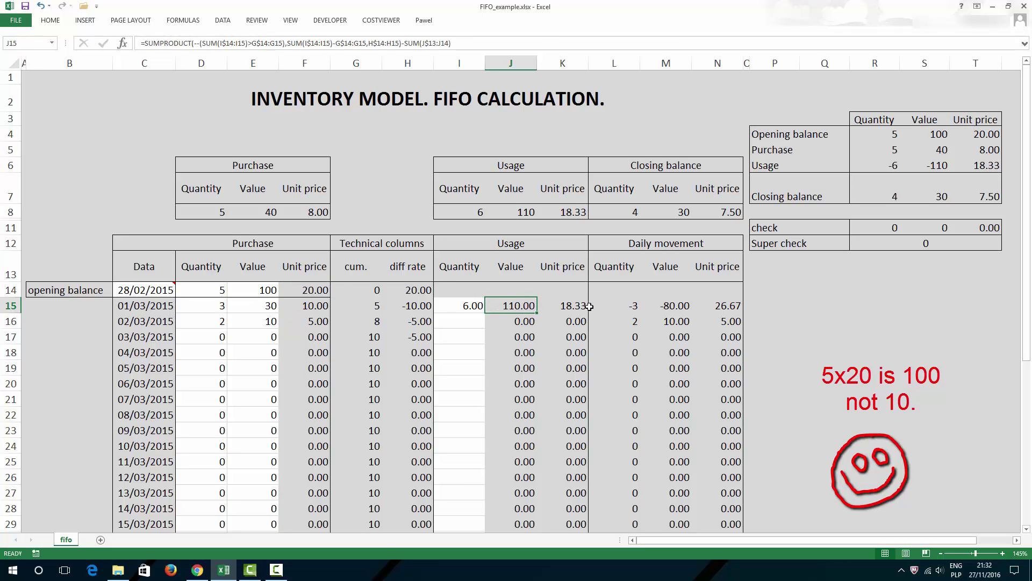
click(465, 307)
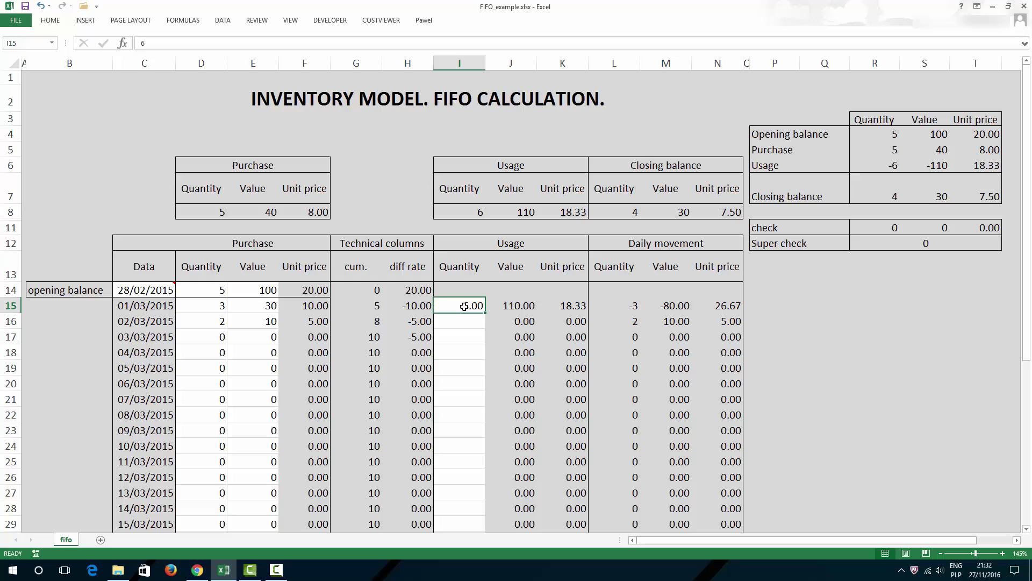
Enter 7 as the 01/03 usage and check K15, D14 and D15
text(7)
key(Return)
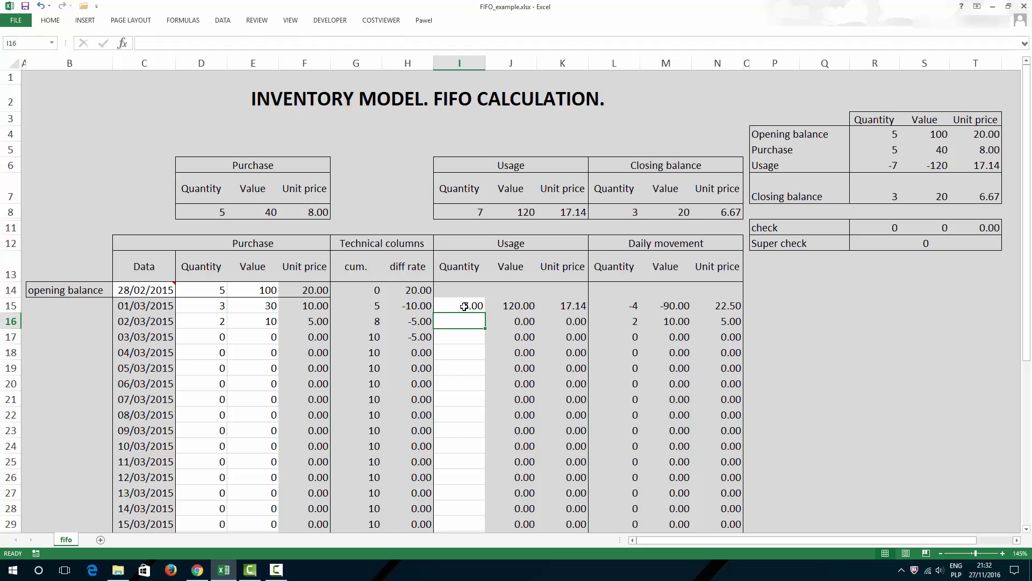
click(465, 307)
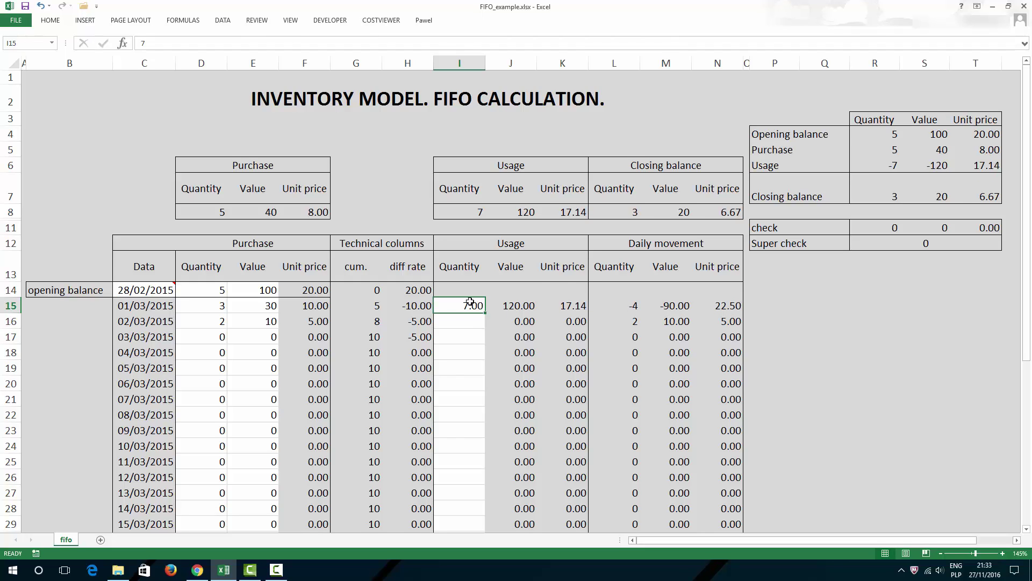
click(569, 305)
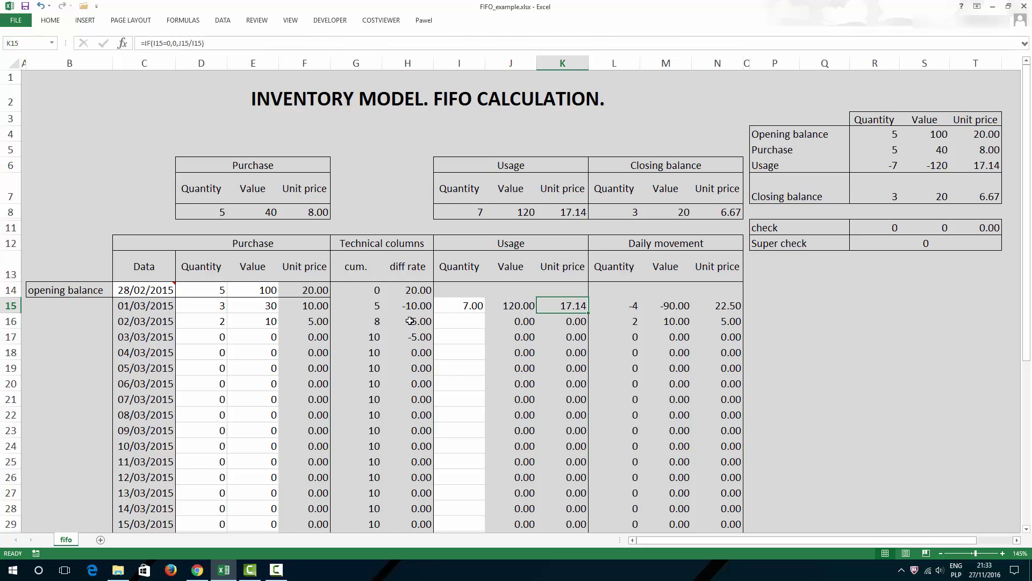
click(465, 306)
click(204, 294)
click(204, 305)
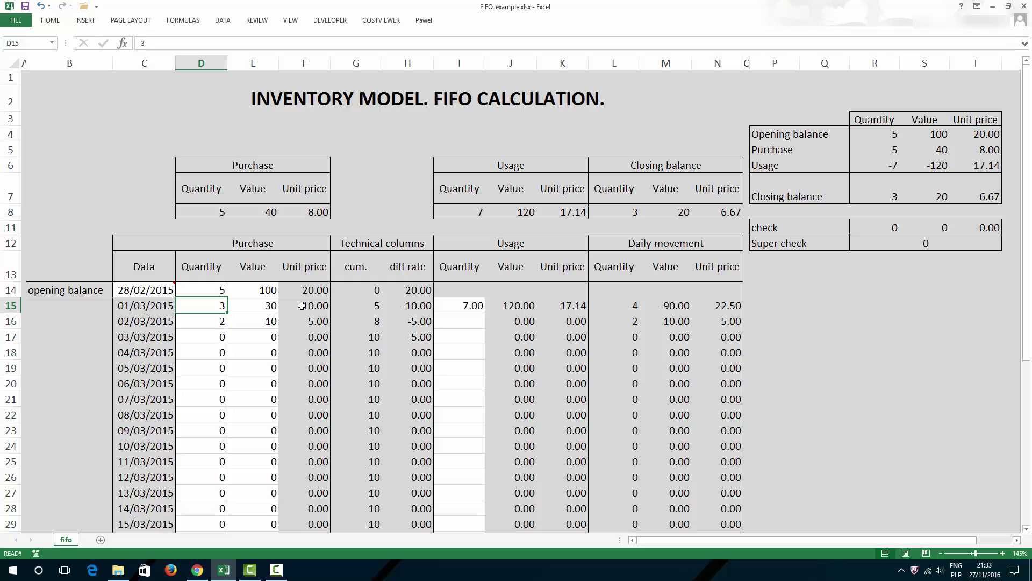
Change the 01/03 usage in I15 to 8 units
click(466, 305)
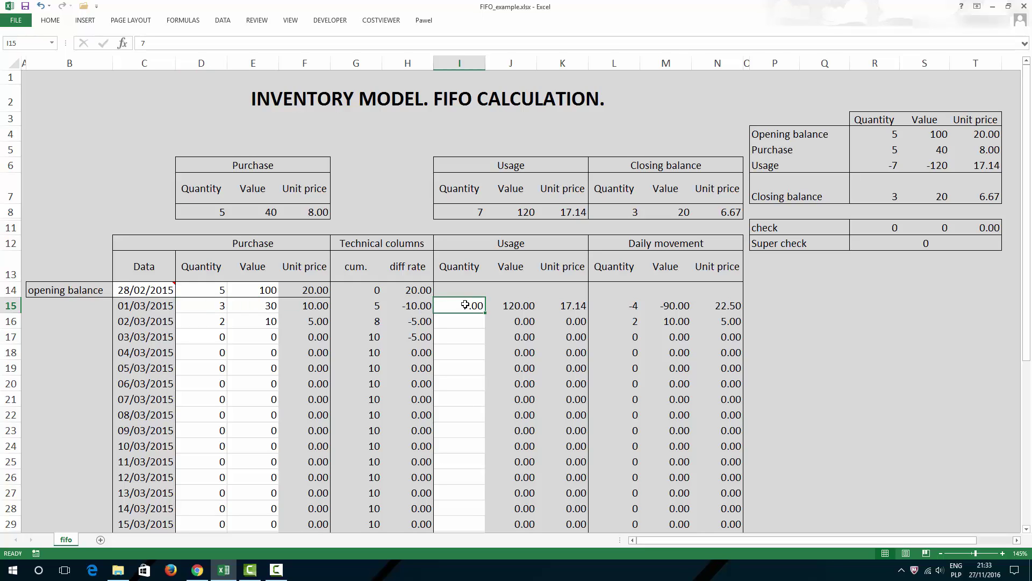
text(8)
key(Return)
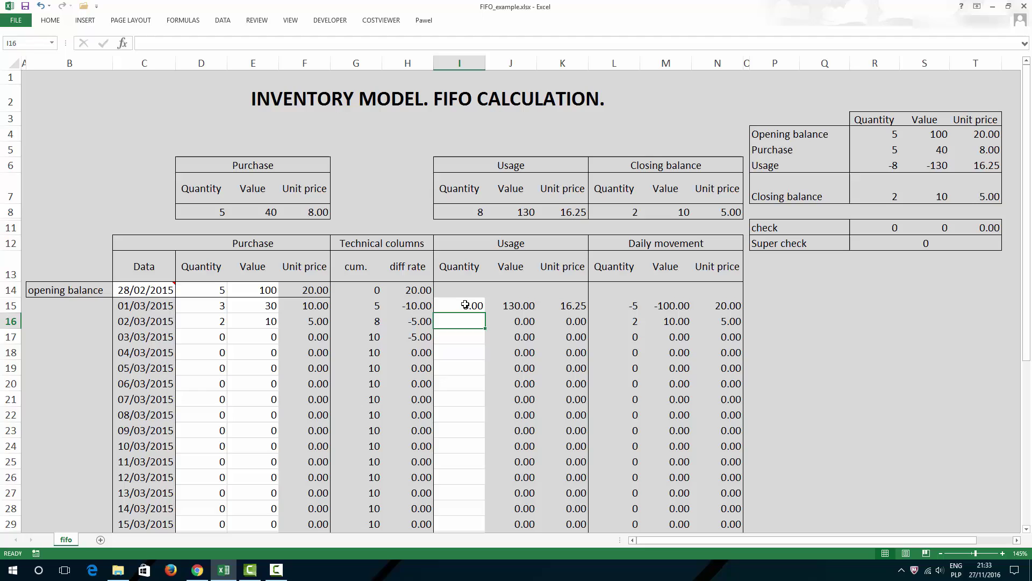
click(465, 304)
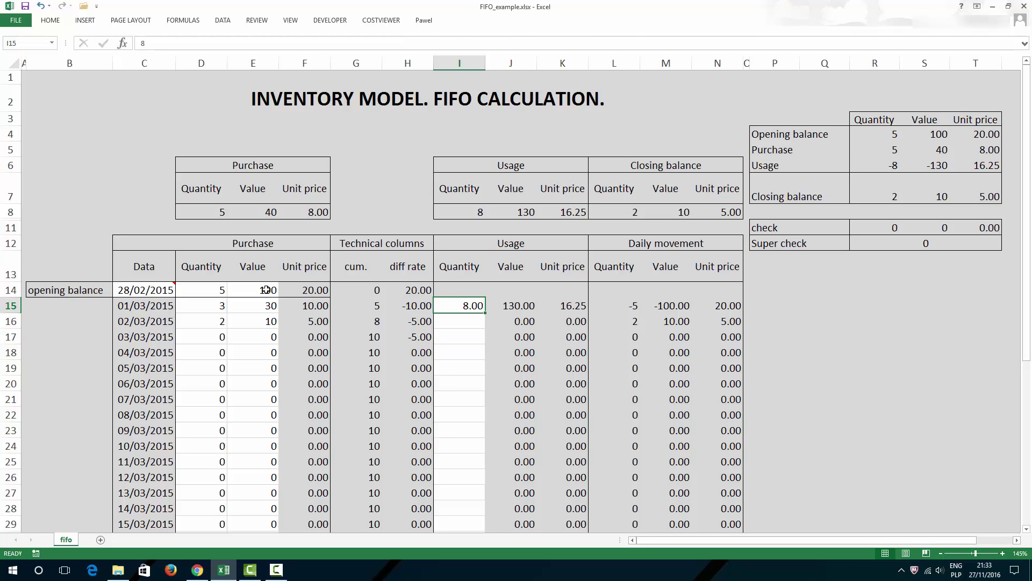
Change the 1 March usage quantity in I15 to 9
drag(267, 290, 264, 305)
click(462, 305)
text(9)
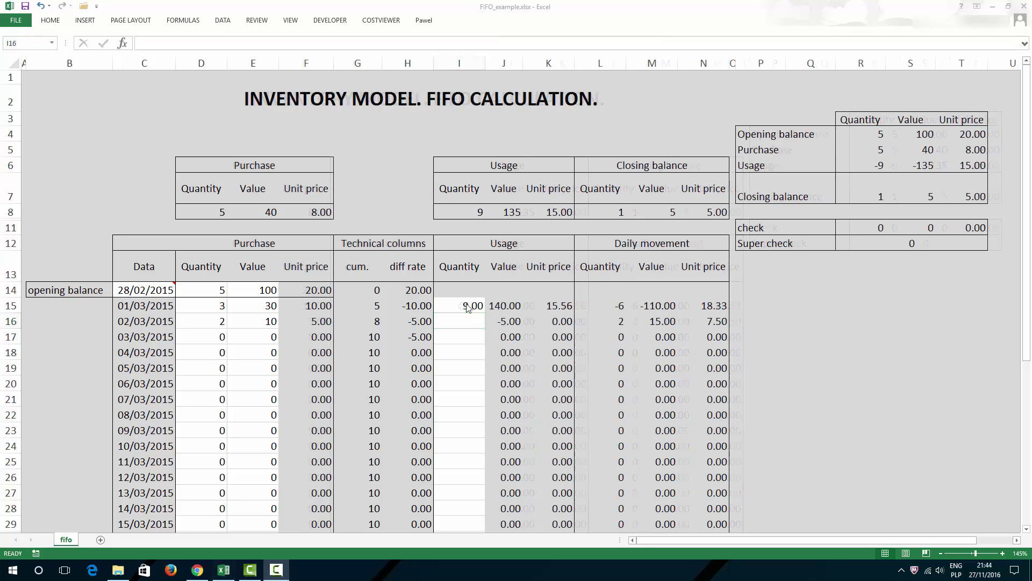
click(465, 305)
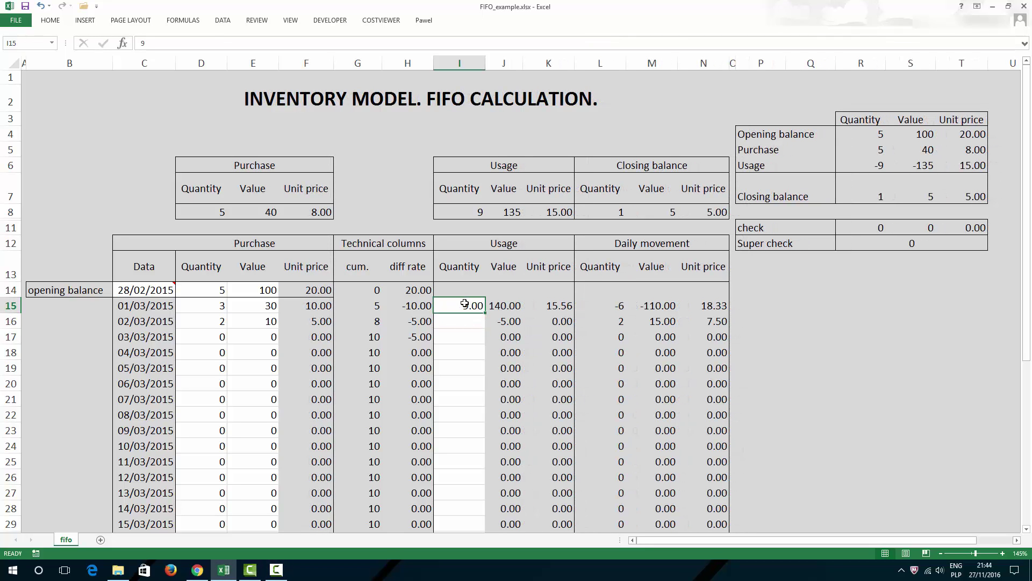
key(Return)
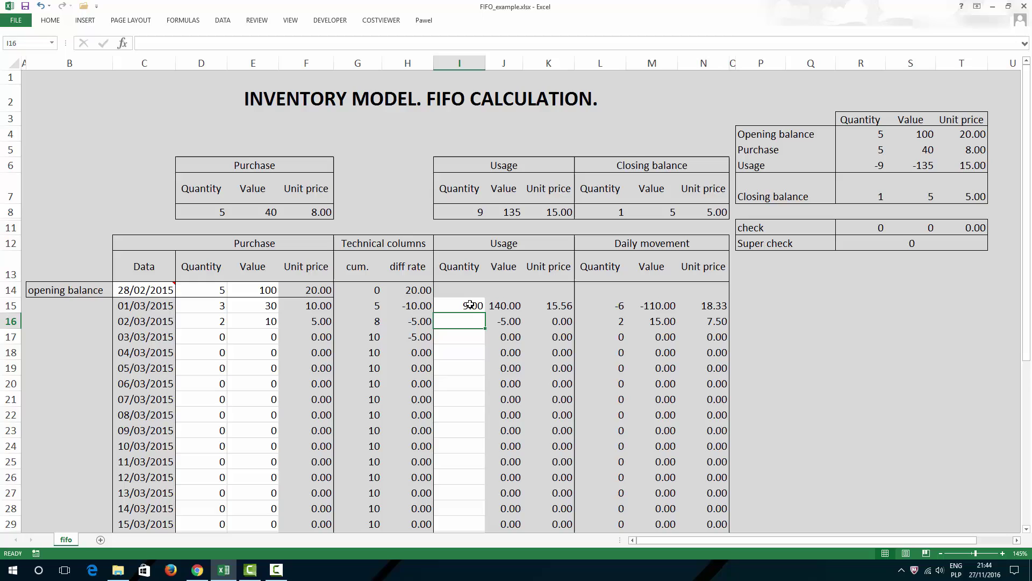
Review the 2 March SUMPRODUCT formula in J16 and the D14:D15 quantity total
click(516, 321)
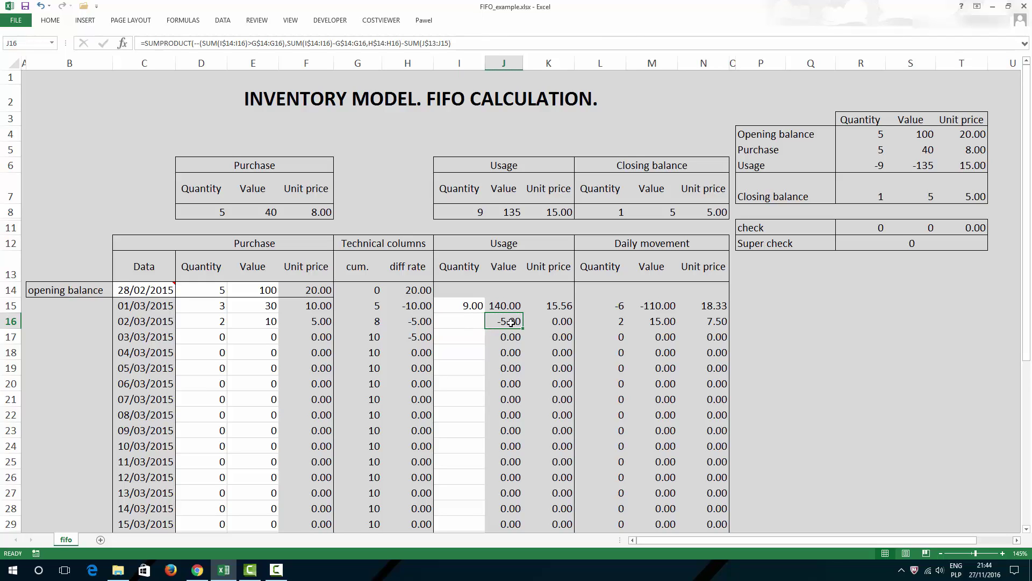
click(467, 305)
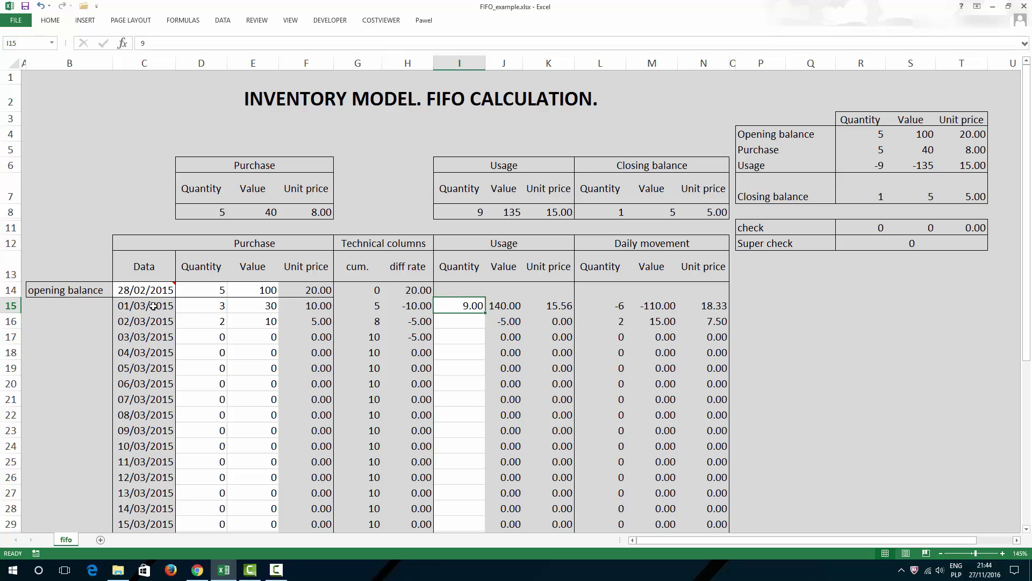
drag(208, 287, 212, 304)
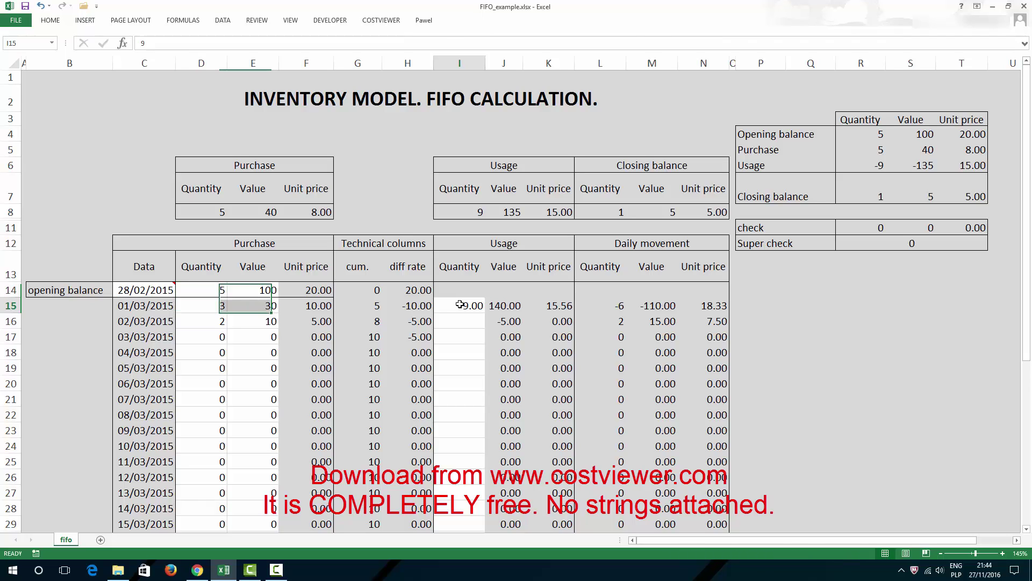
click(460, 305)
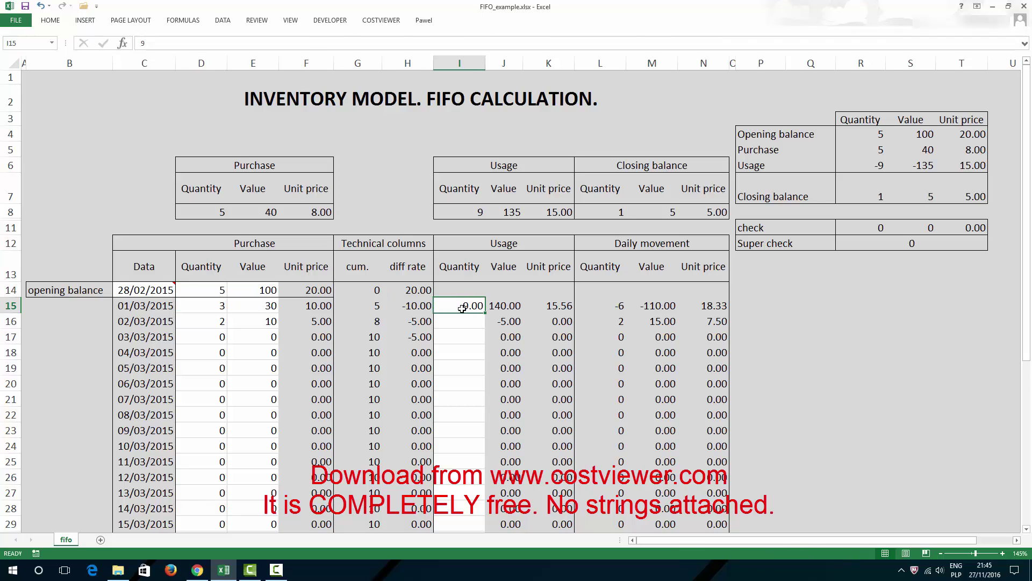
drag(208, 292, 211, 305)
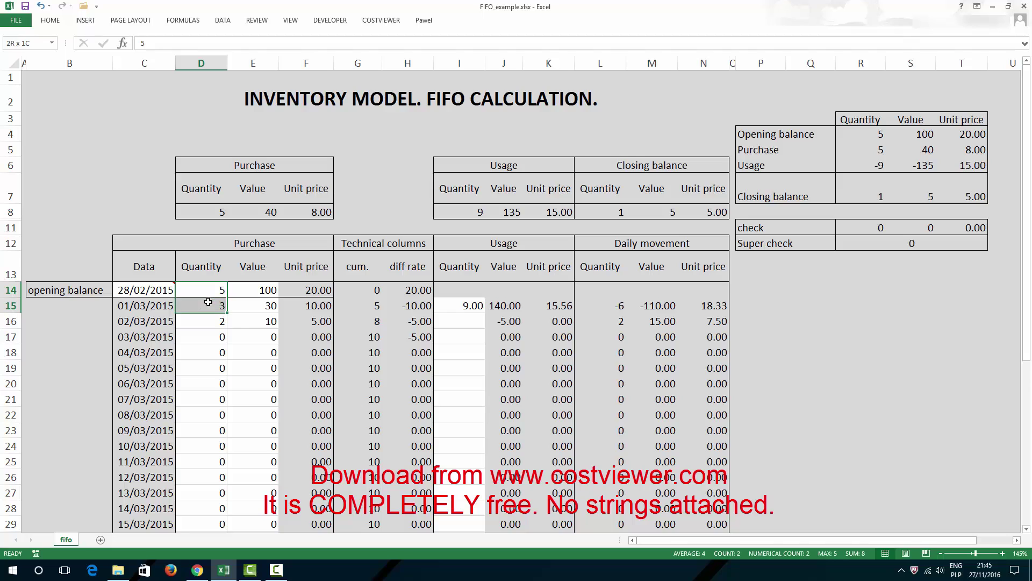
Move the 9-unit usage from I15 to the 2 March cell I16
click(450, 304)
click(464, 318)
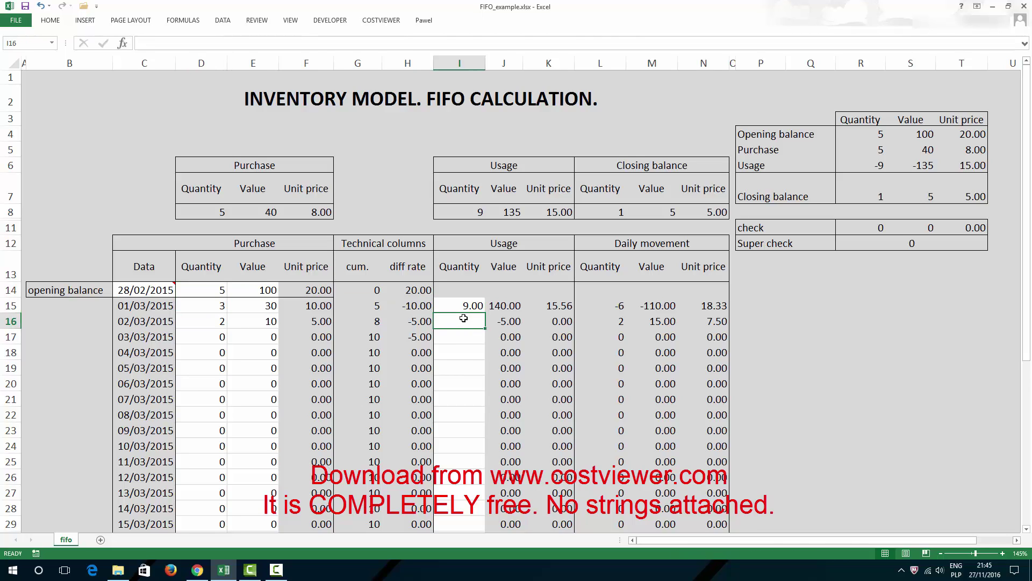
key(ctrl+z)
click(463, 319)
text(9)
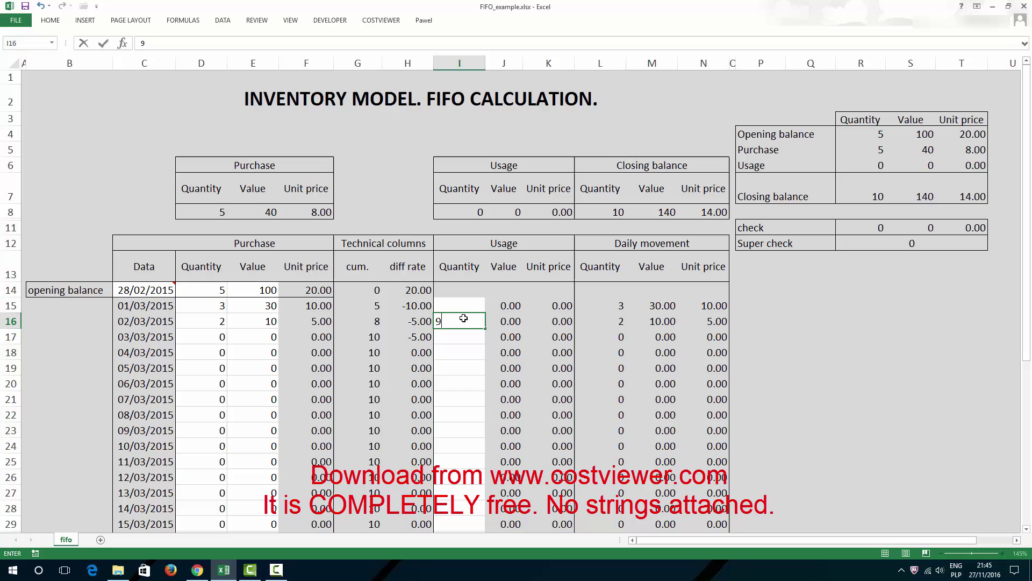
key(Up)
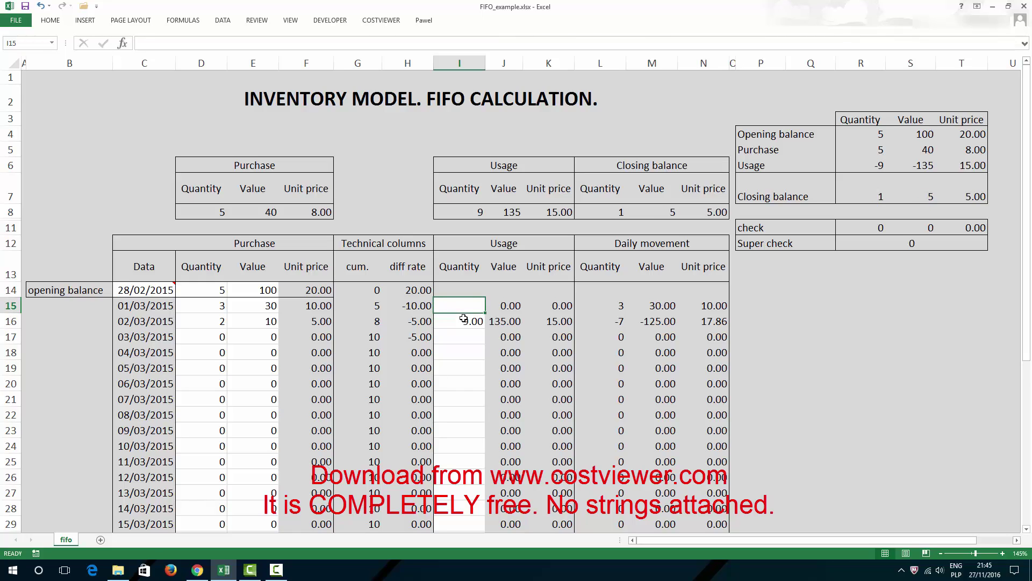
click(462, 318)
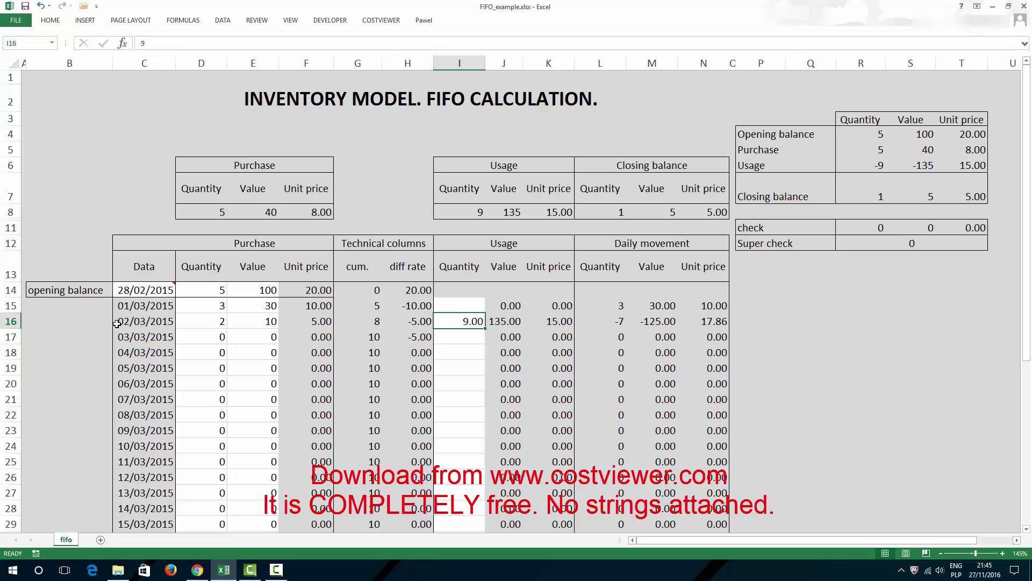
Try 1 as the 1 March usage in I15, then delete it again
click(455, 310)
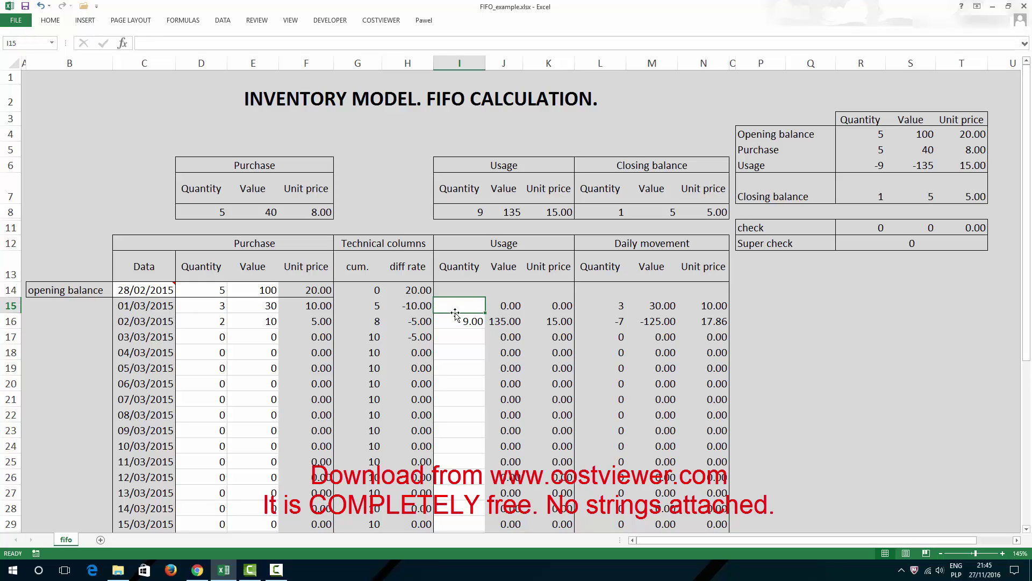
click(455, 319)
click(453, 308)
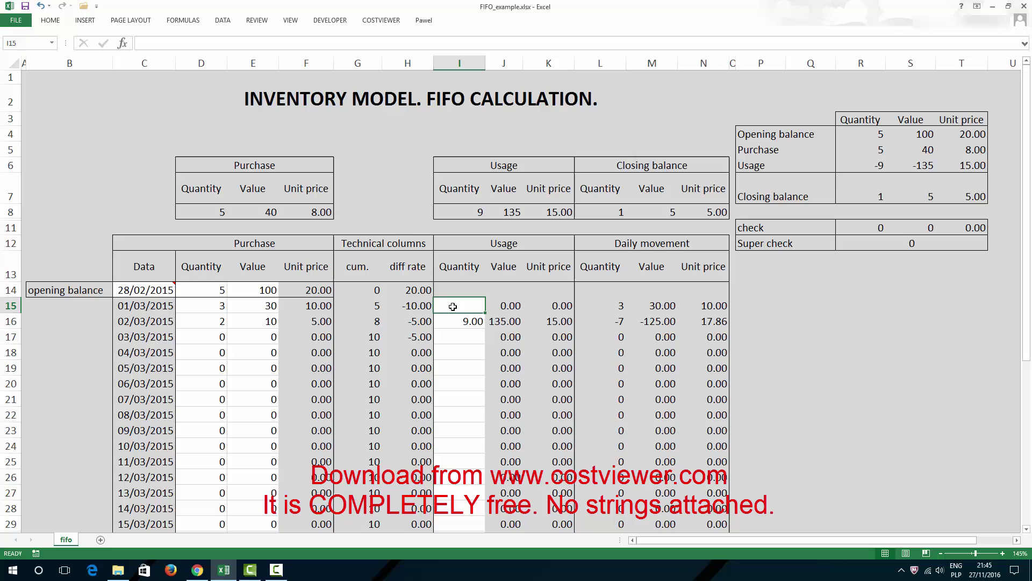
text(1)
key(Return)
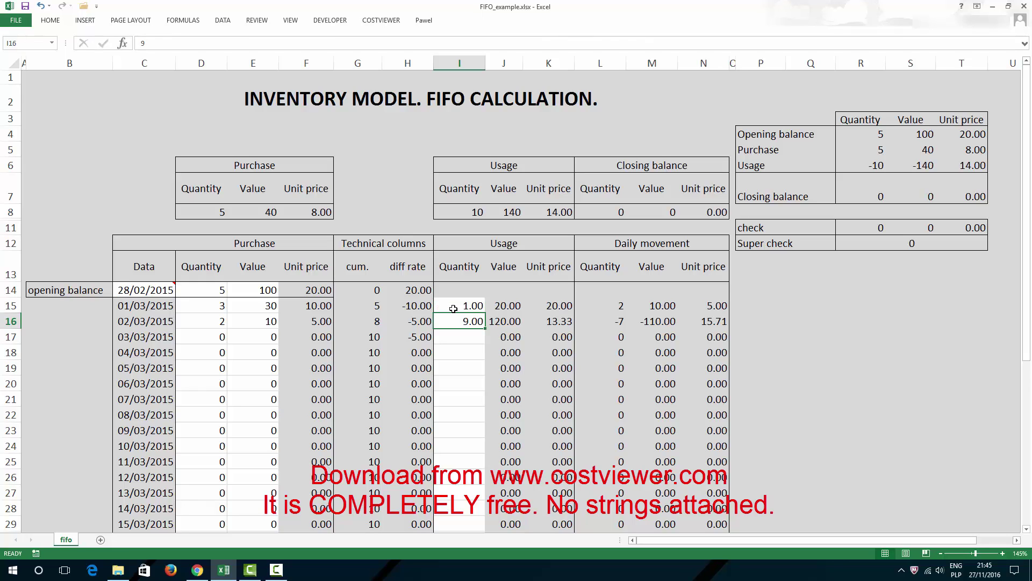
click(453, 308)
key(Delete)
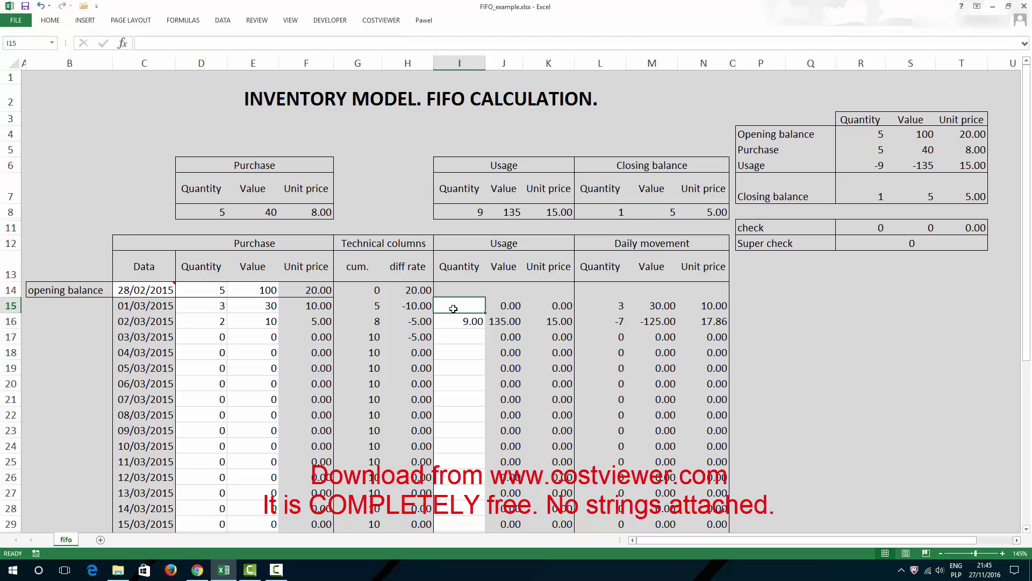
Show formulas with Ctrl+` and inspect the I15, K16 and opening diff rate formulas
key(ctrl+grave)
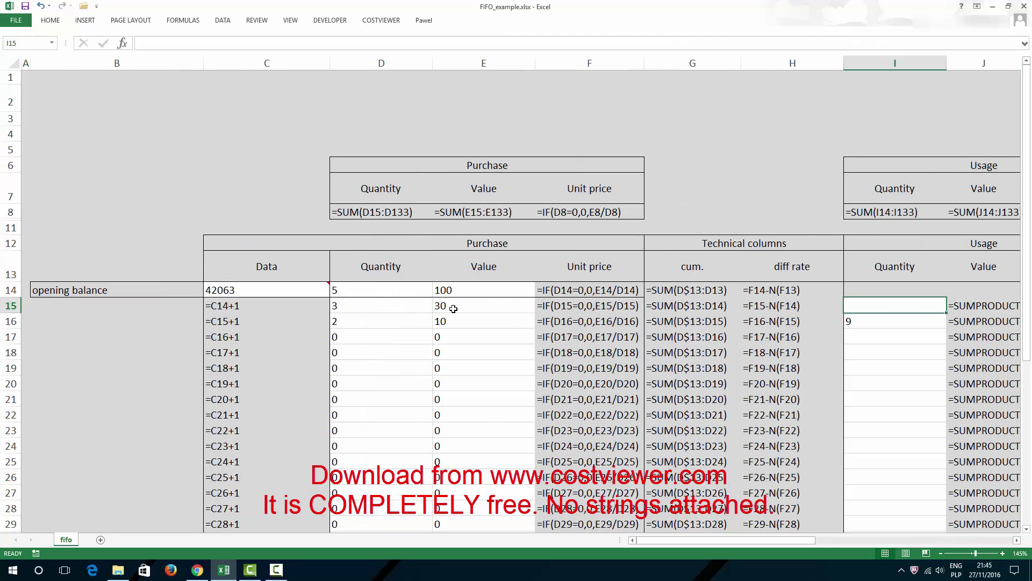
click(454, 308)
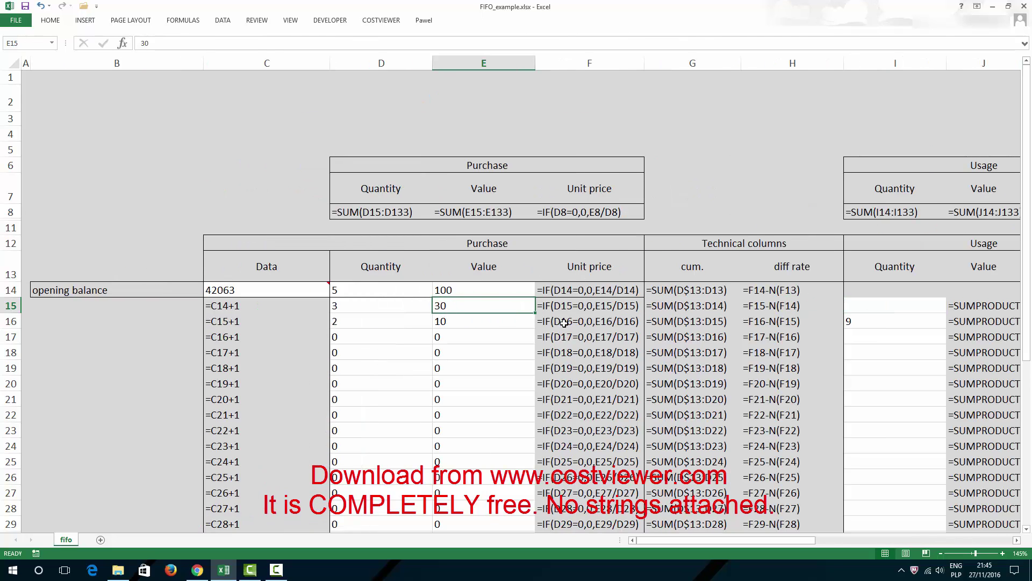
click(573, 321)
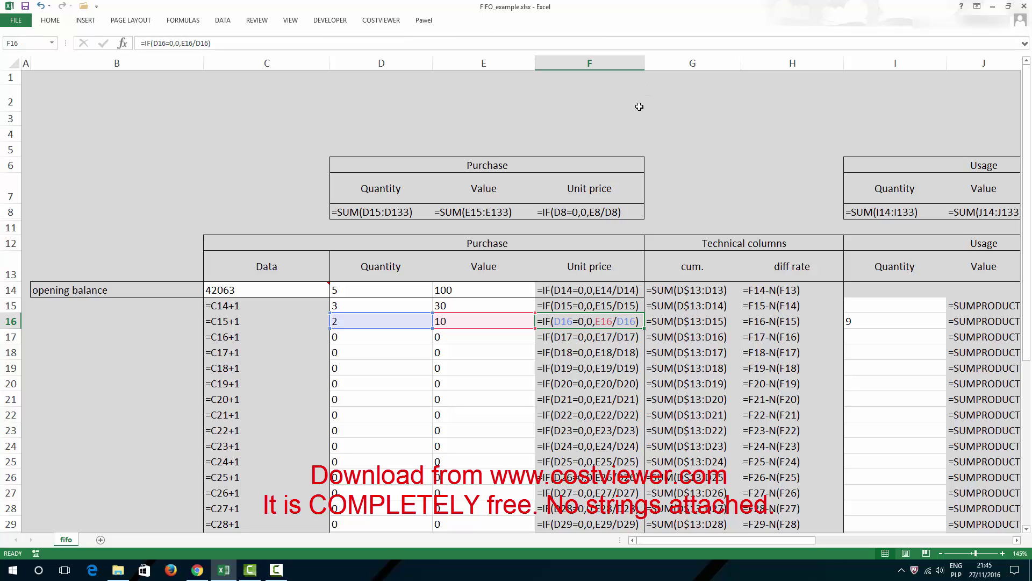
click(813, 295)
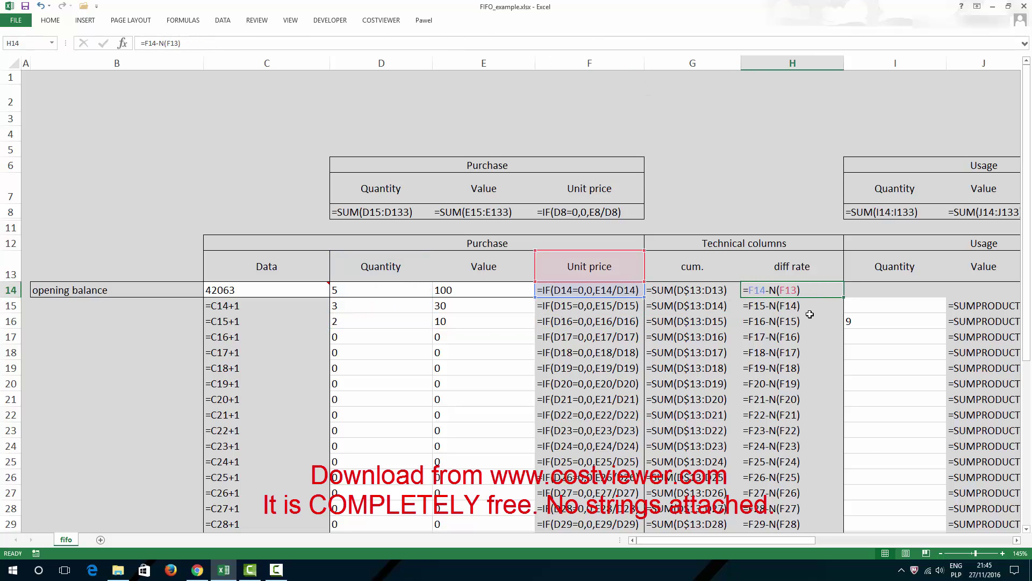
Autofit the usage Value column J to its SUMPRODUCT formulas and scroll across the sheet
drag(778, 539, 870, 539)
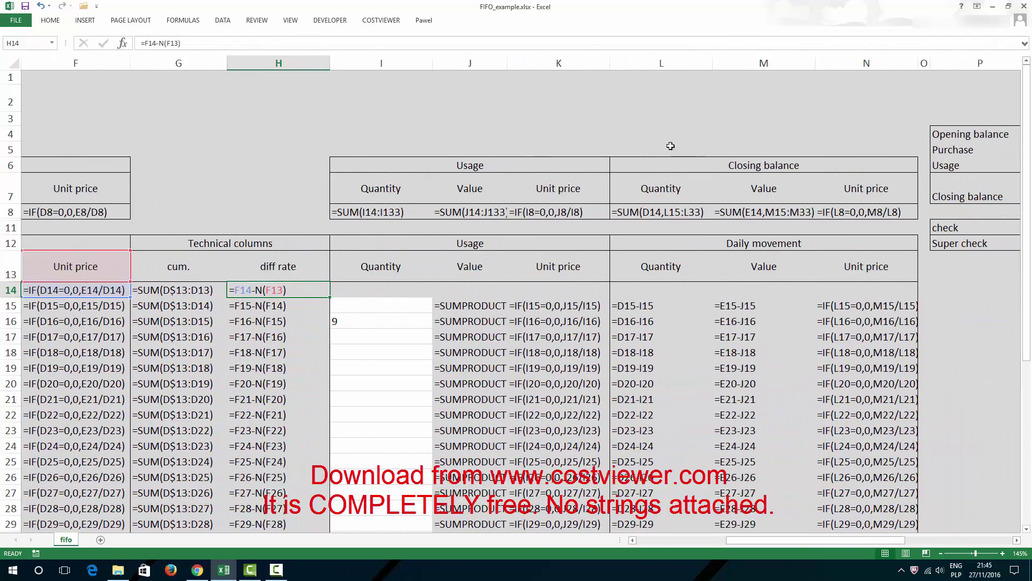
double_click(507, 67)
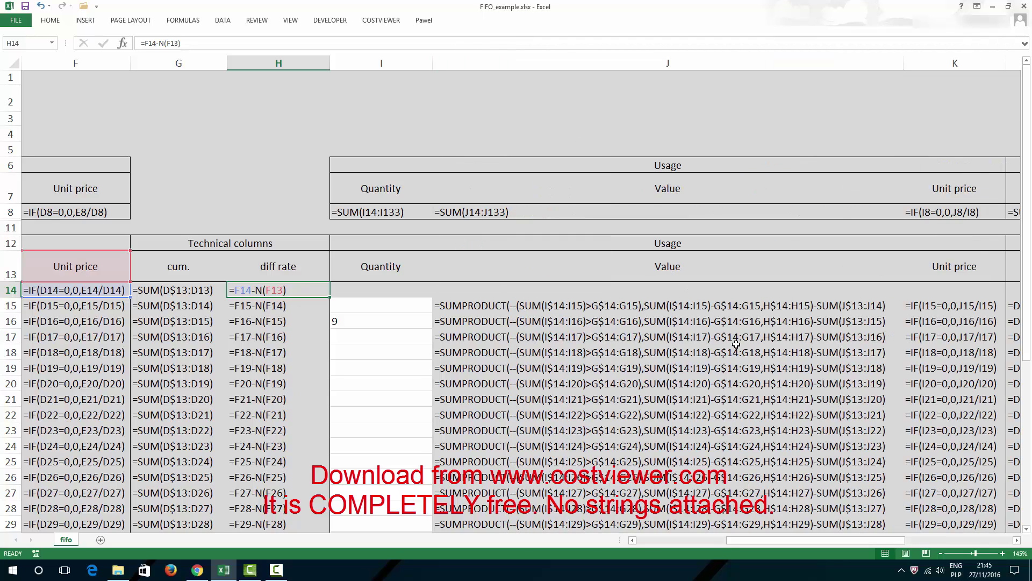
drag(749, 541, 808, 538)
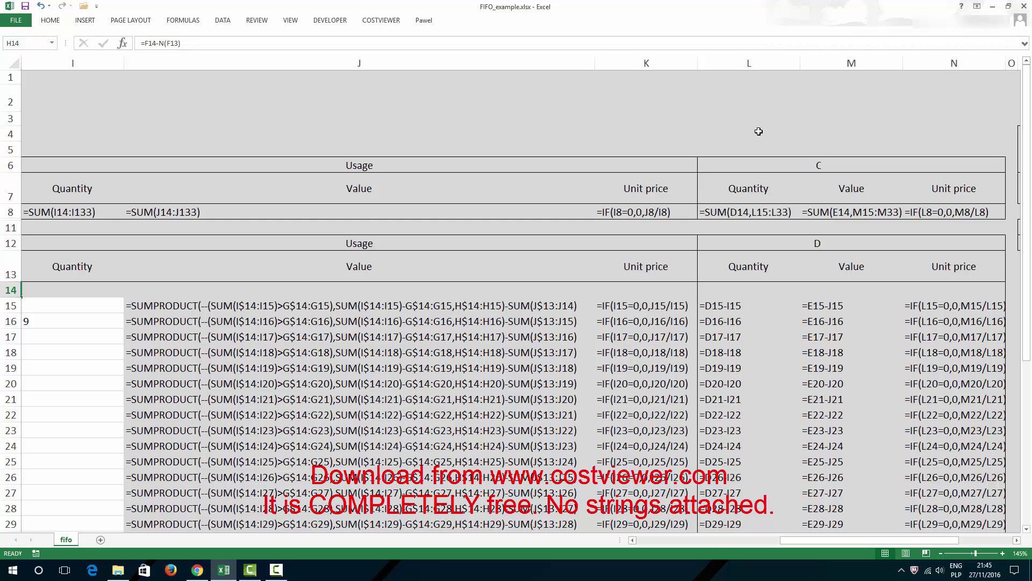
drag(810, 539, 643, 538)
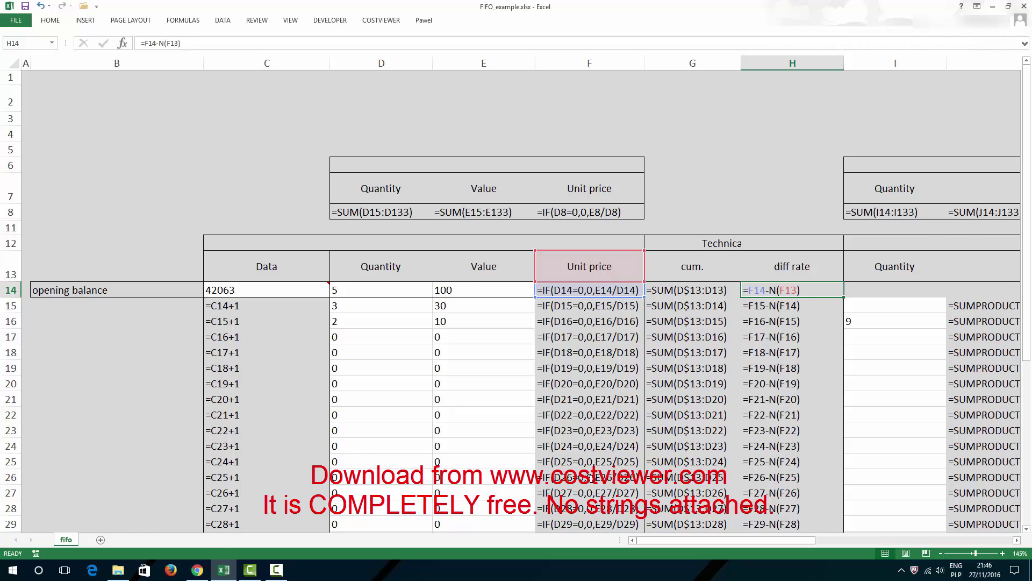
Switch back to calculated values and narrow column J to its normal width
key(ctrl+grave)
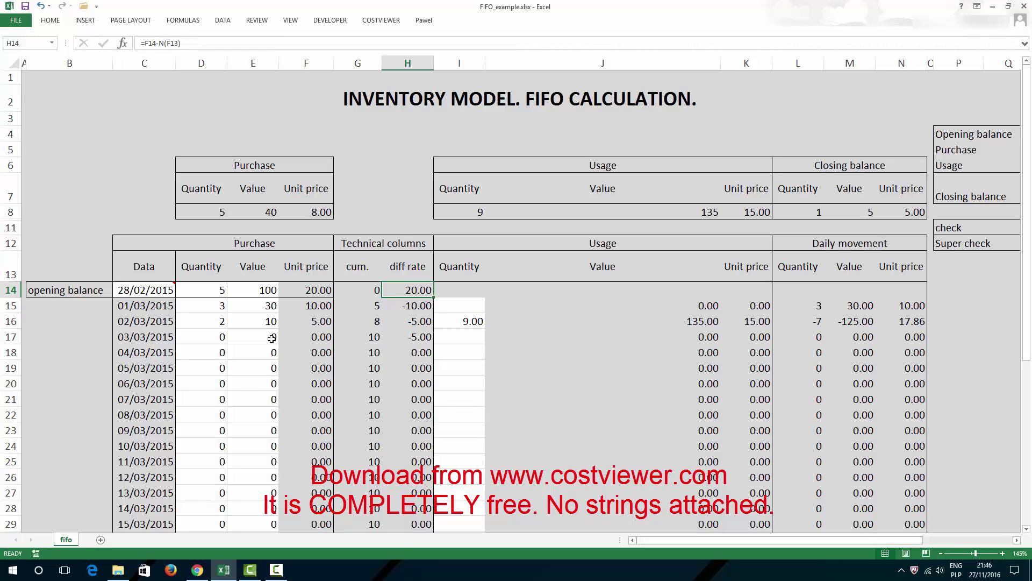
mouse_move(144, 285)
drag(718, 62, 521, 63)
Review the 1–9 March usage unit prices and purchase quantities, ending on the 2 March usage
drag(553, 306, 561, 431)
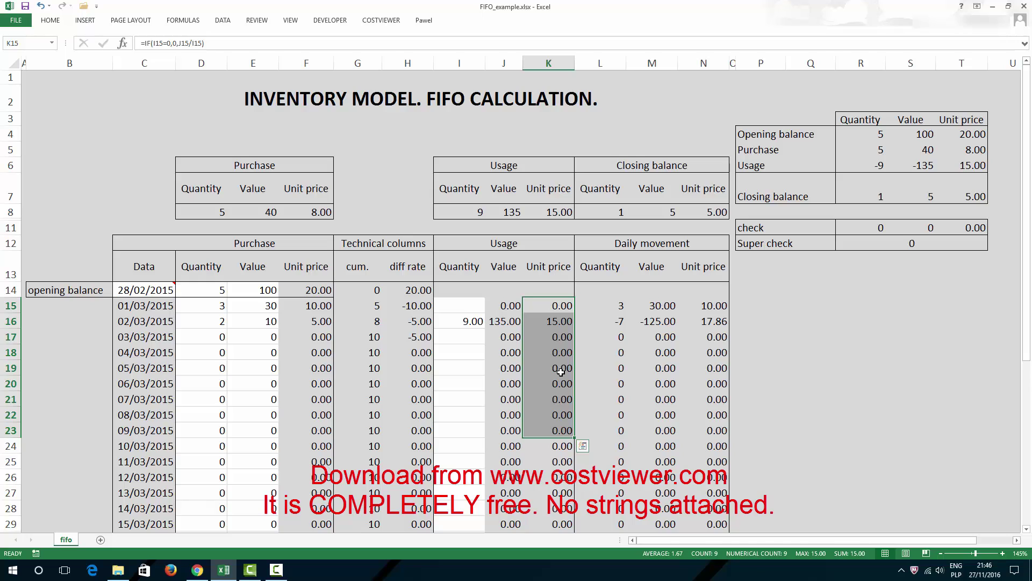
drag(214, 306, 210, 370)
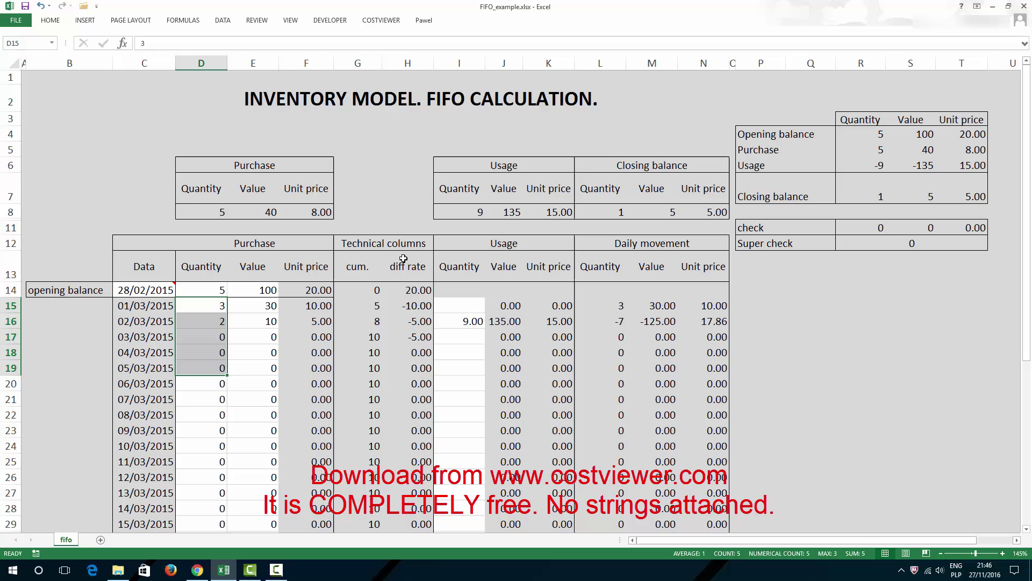
click(248, 355)
click(305, 387)
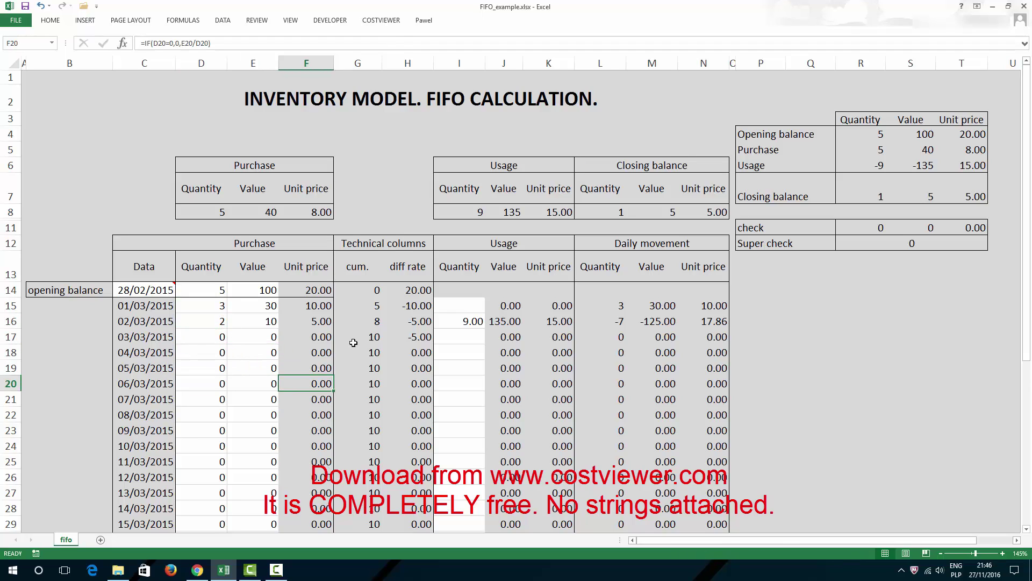
click(371, 383)
click(411, 382)
click(443, 380)
click(478, 350)
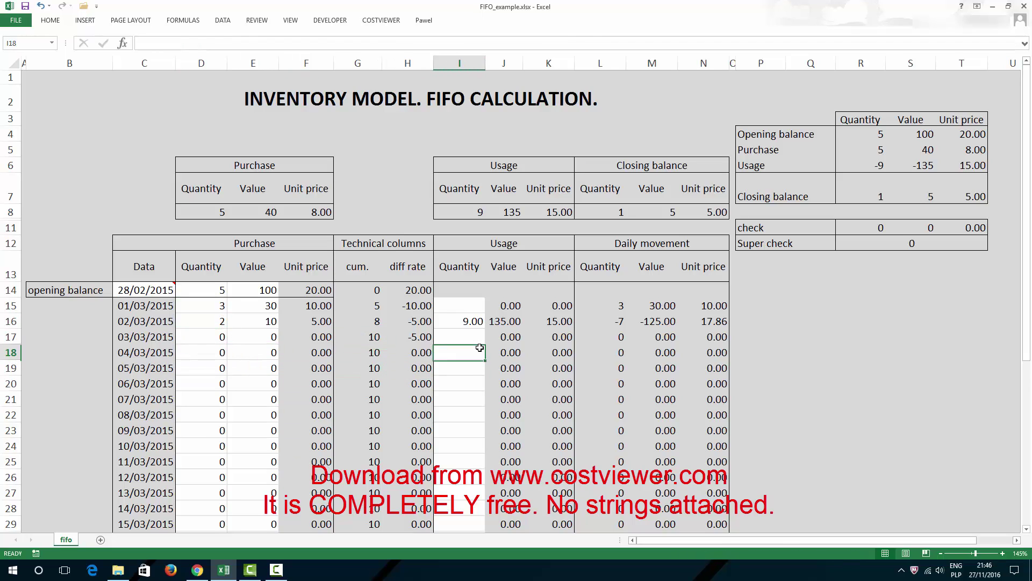
click(463, 323)
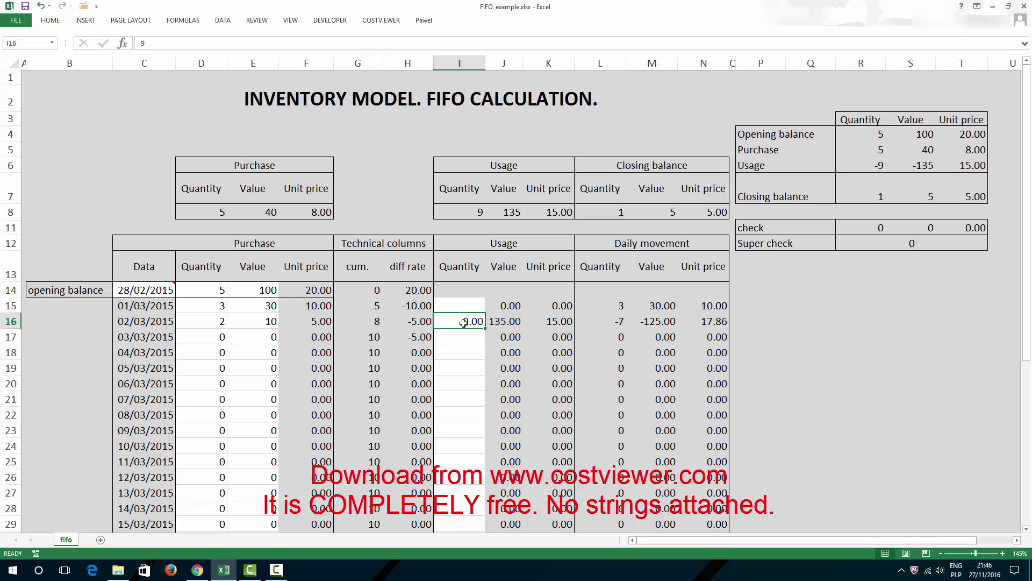